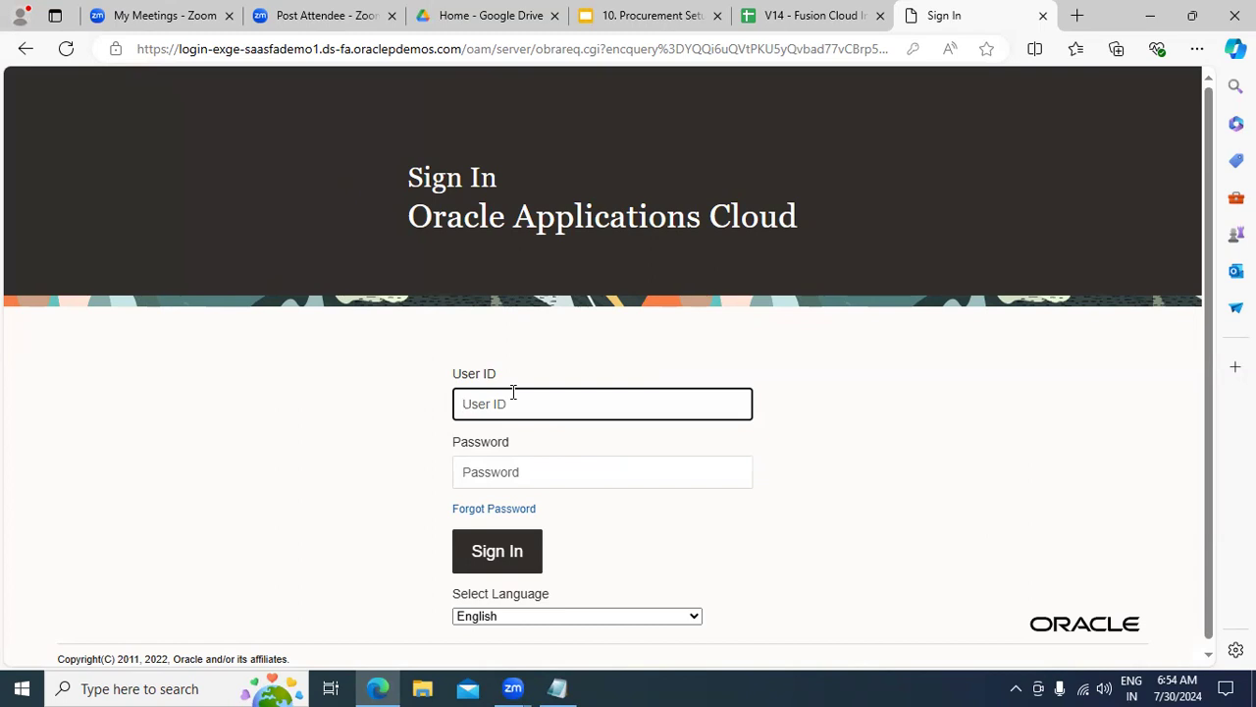
# Step: Sign in with the user ID and password, then show the Procurement quick actions and apps
pyautogui.click(512, 392)
pyautogui.press('Tab')
pyautogui.write('••••••')
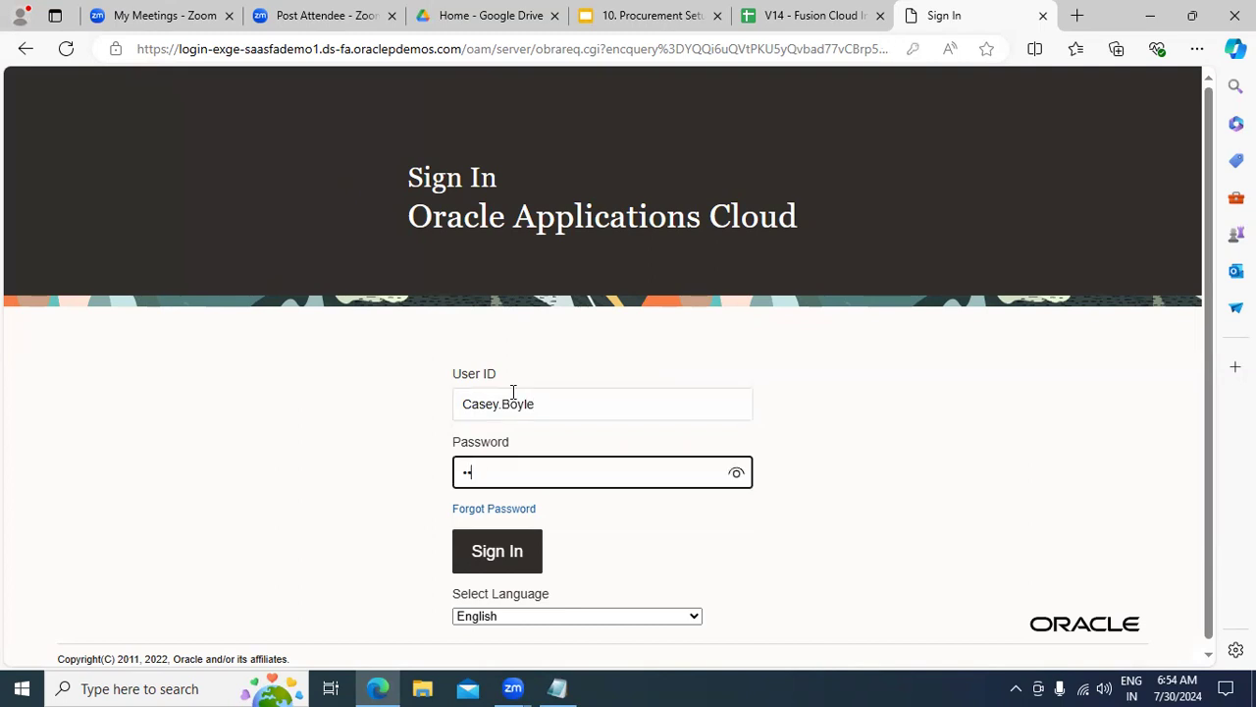
pyautogui.write('••')
pyautogui.press('Return')
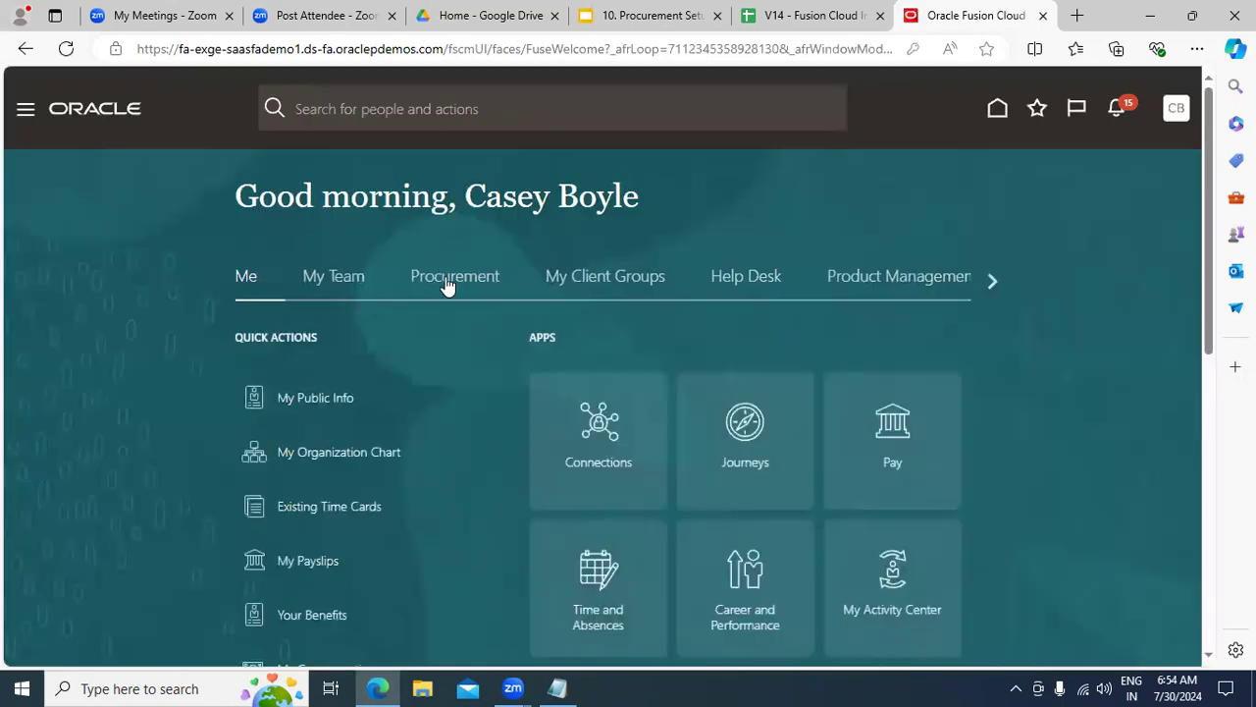
pyautogui.click(447, 280)
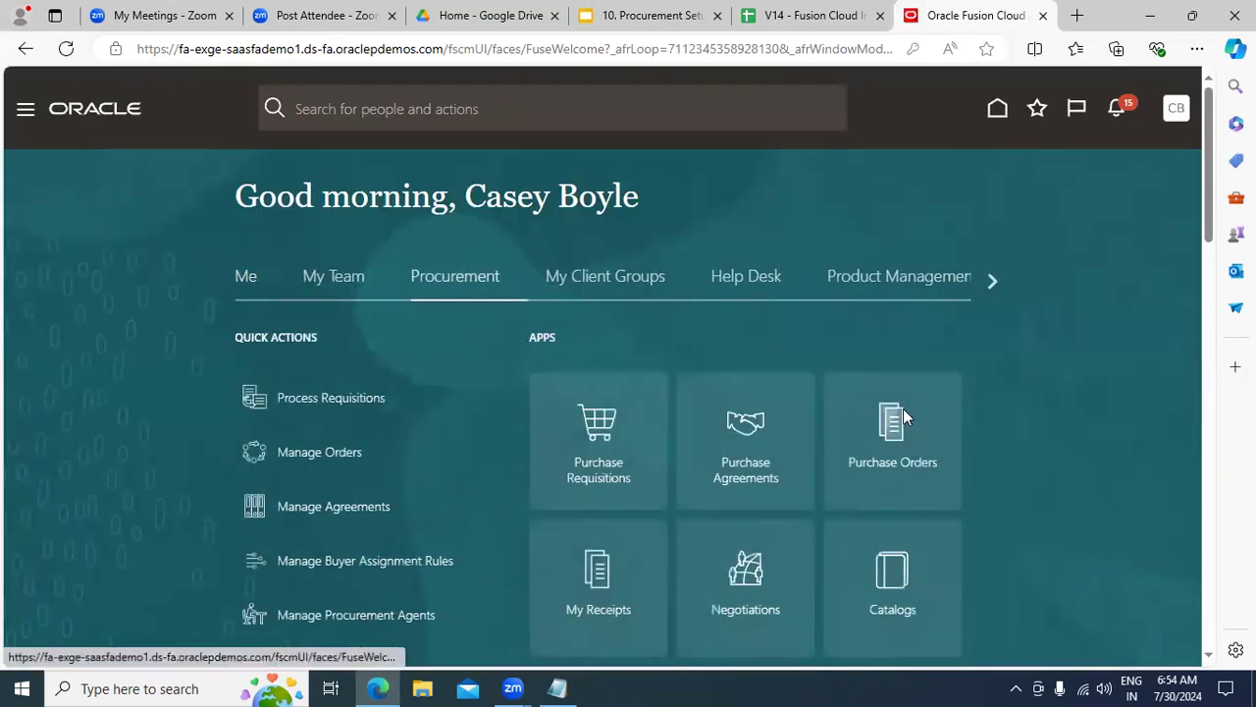
pyautogui.moveTo(1207, 216); pyautogui.dragTo(1215, 314)
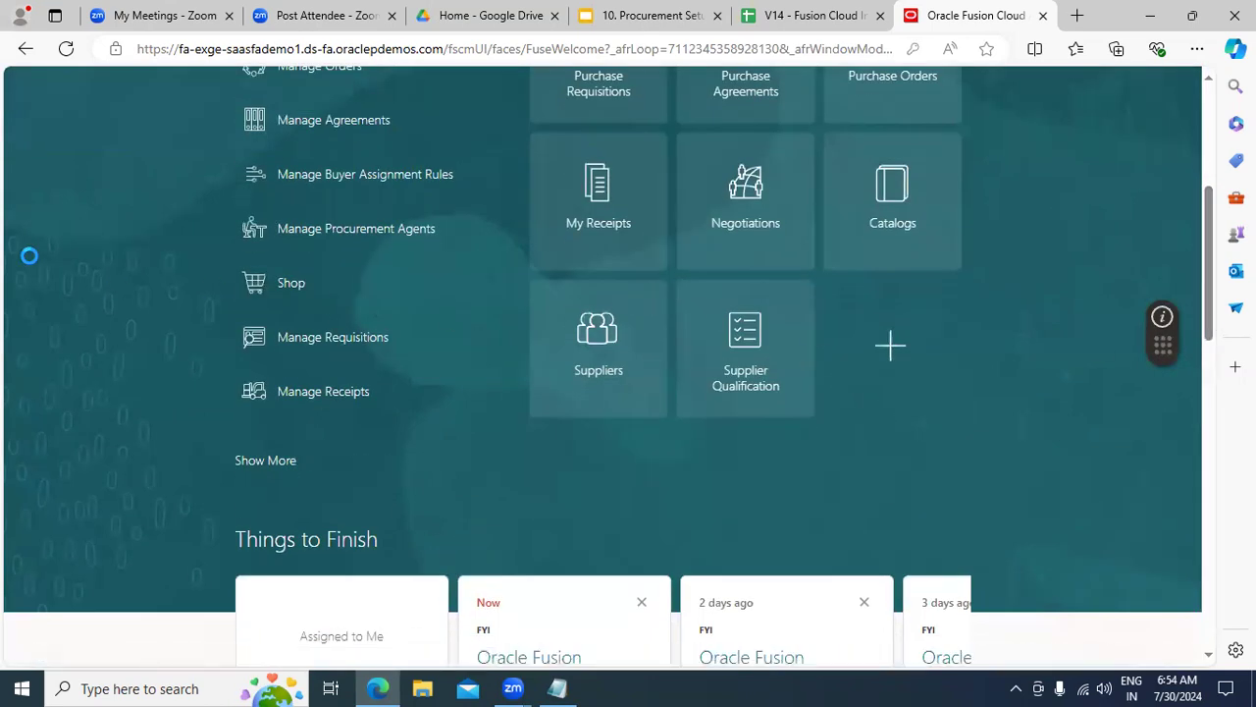
# Step: Add indented lines 'a. Internal Registration' and 'b. External Registration' to the Notepad note, selecting the first
pyautogui.click(571, 686)
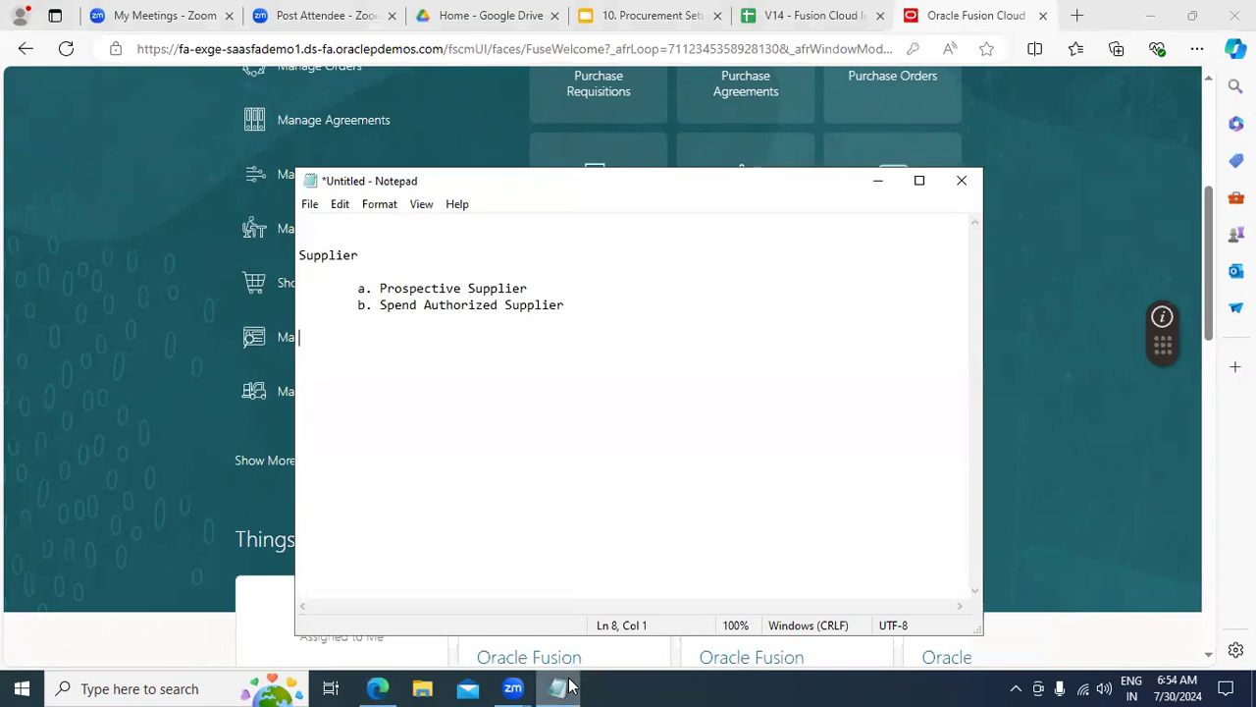
pyautogui.press('Tab')
pyautogui.press('BackSpace')
pyautogui.press('Return')
pyautogui.press('Tab')
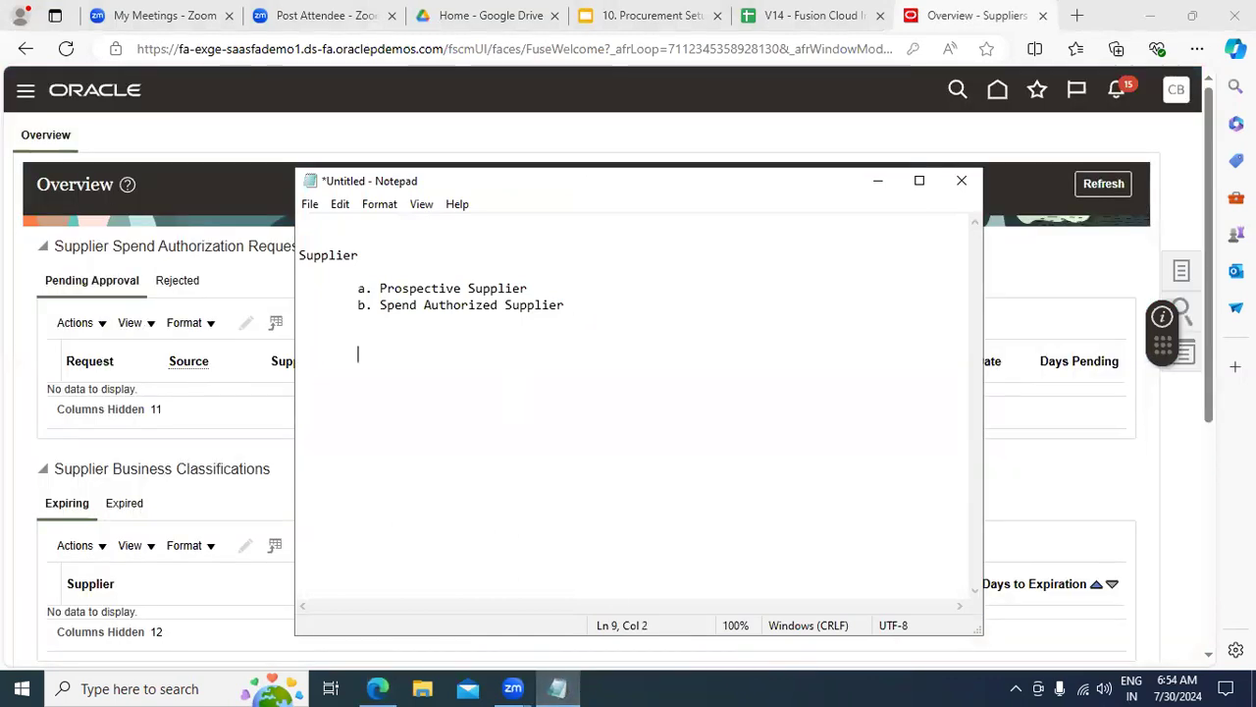
pyautogui.write('a. In')
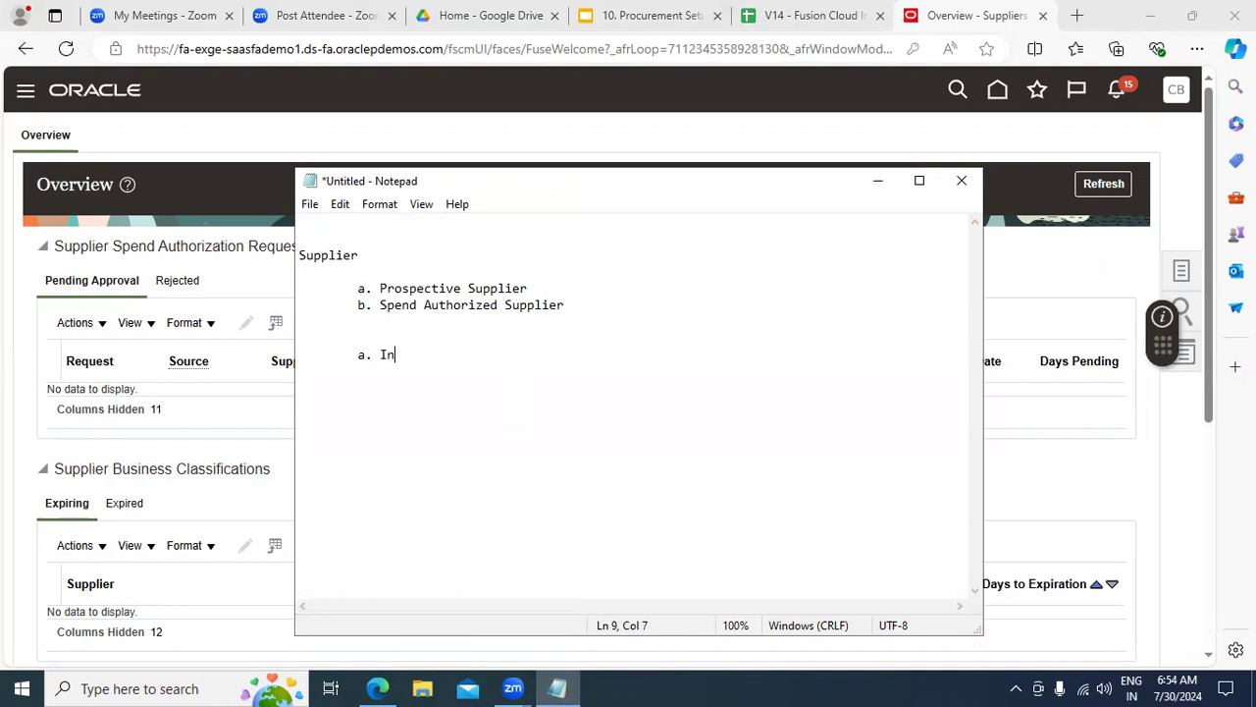
pyautogui.write('ternal Registration')
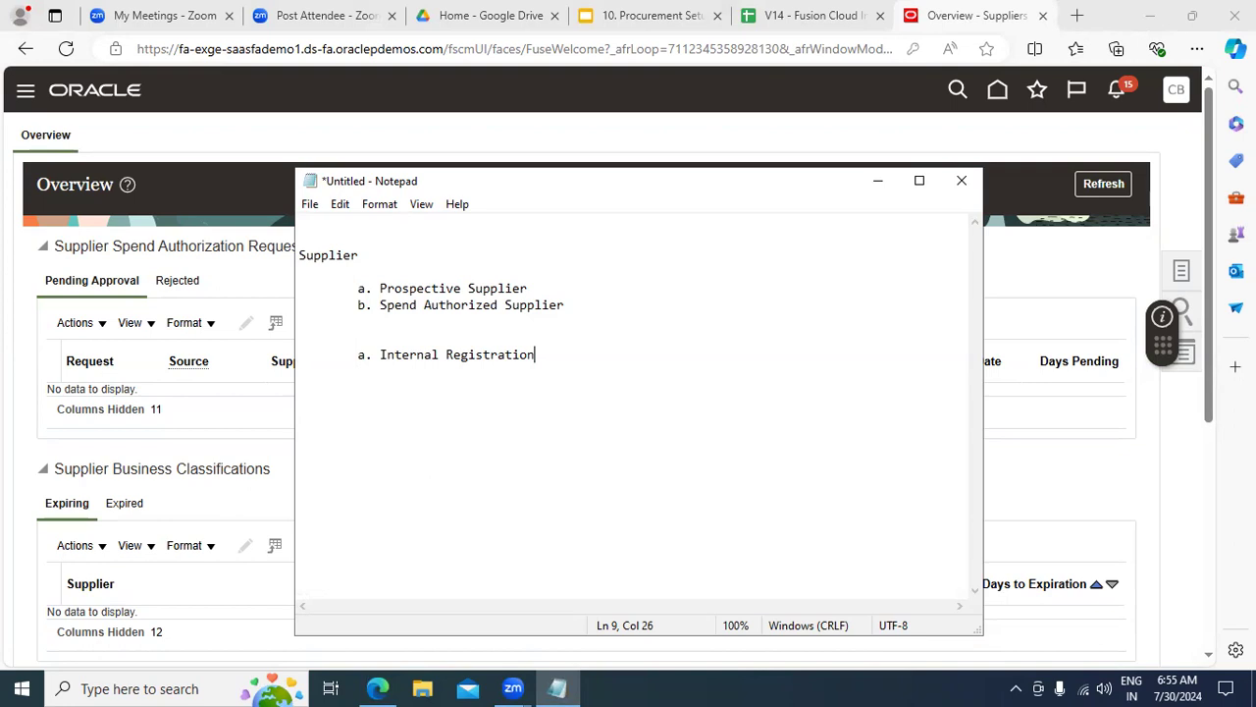
pyautogui.press('Return')
pyautogui.press('Tab')
pyautogui.write('b. External Re')
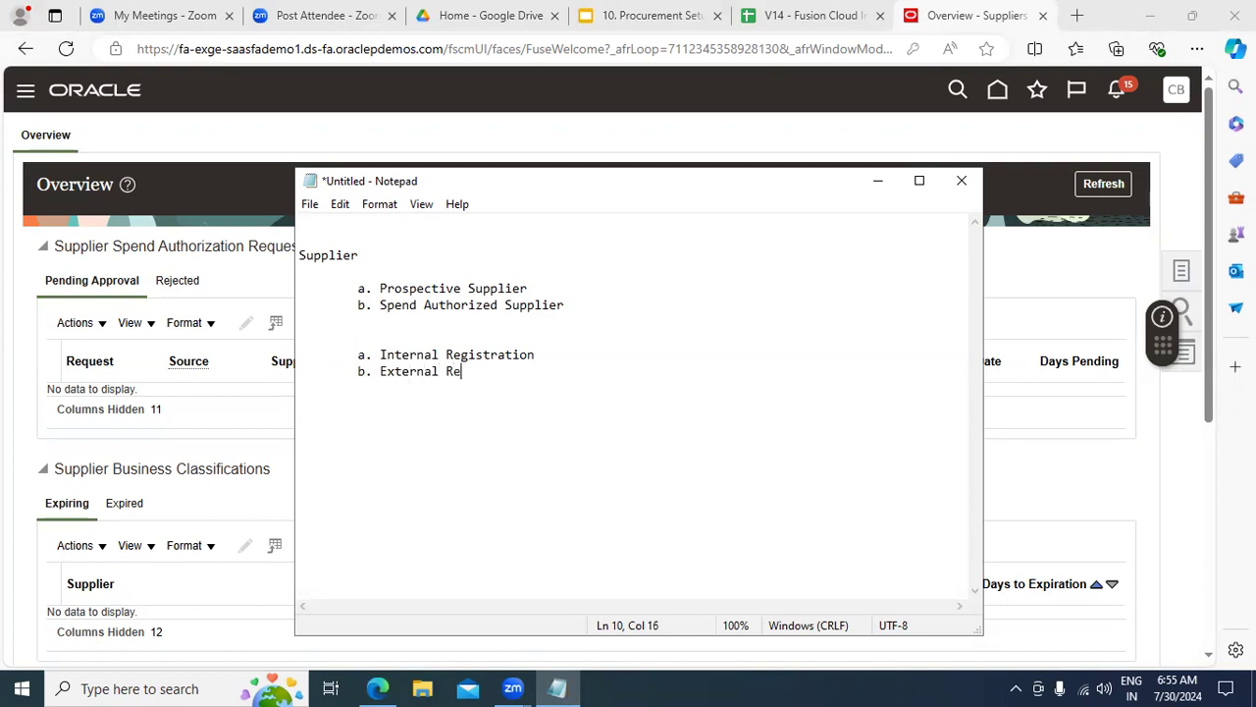
pyautogui.write('gistration')
pyautogui.moveTo(540, 351); pyautogui.dragTo(354, 350)
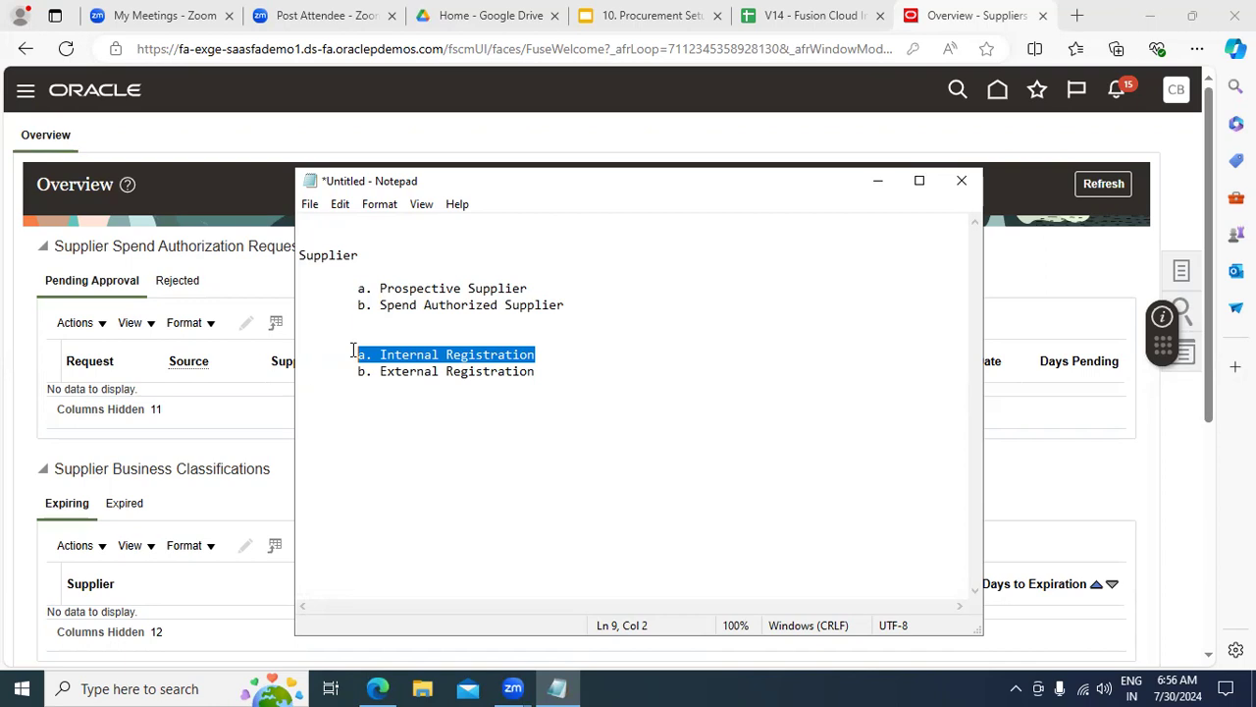
# Step: Start a new supplier named 'ZXY Supplier Pvt Ltd' from the Suppliers overview
pyautogui.click(877, 185)
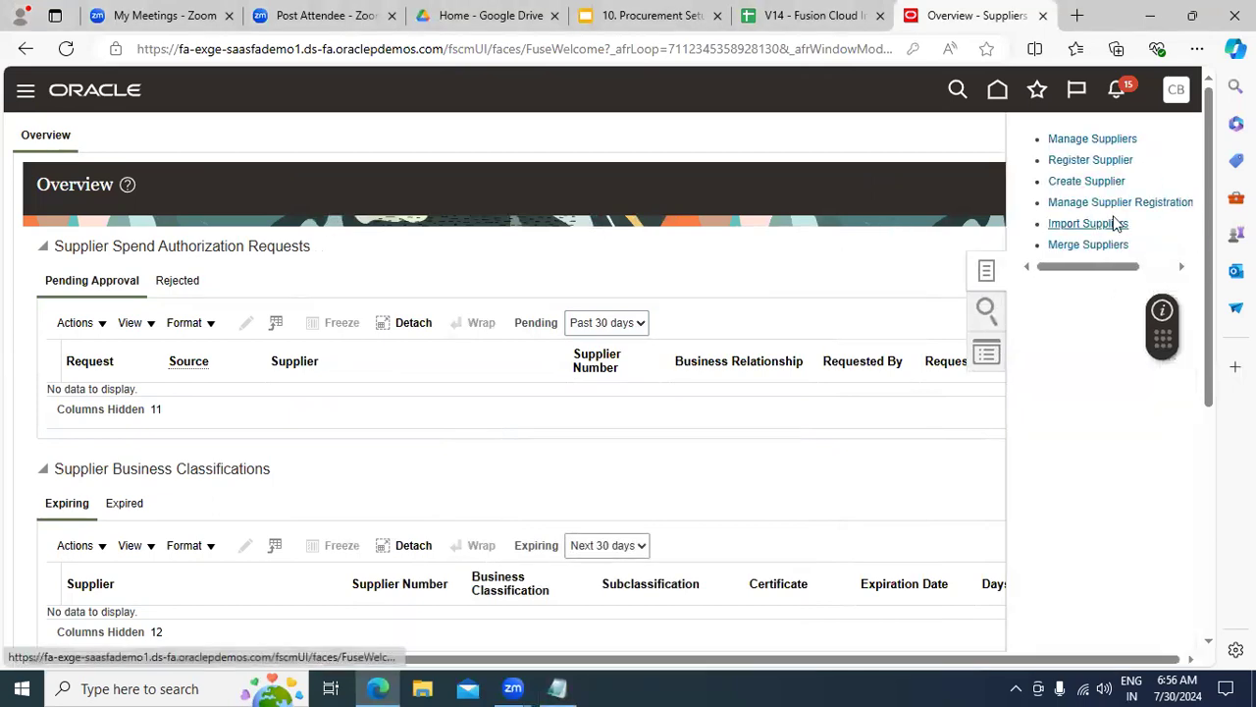
pyautogui.click(1089, 184)
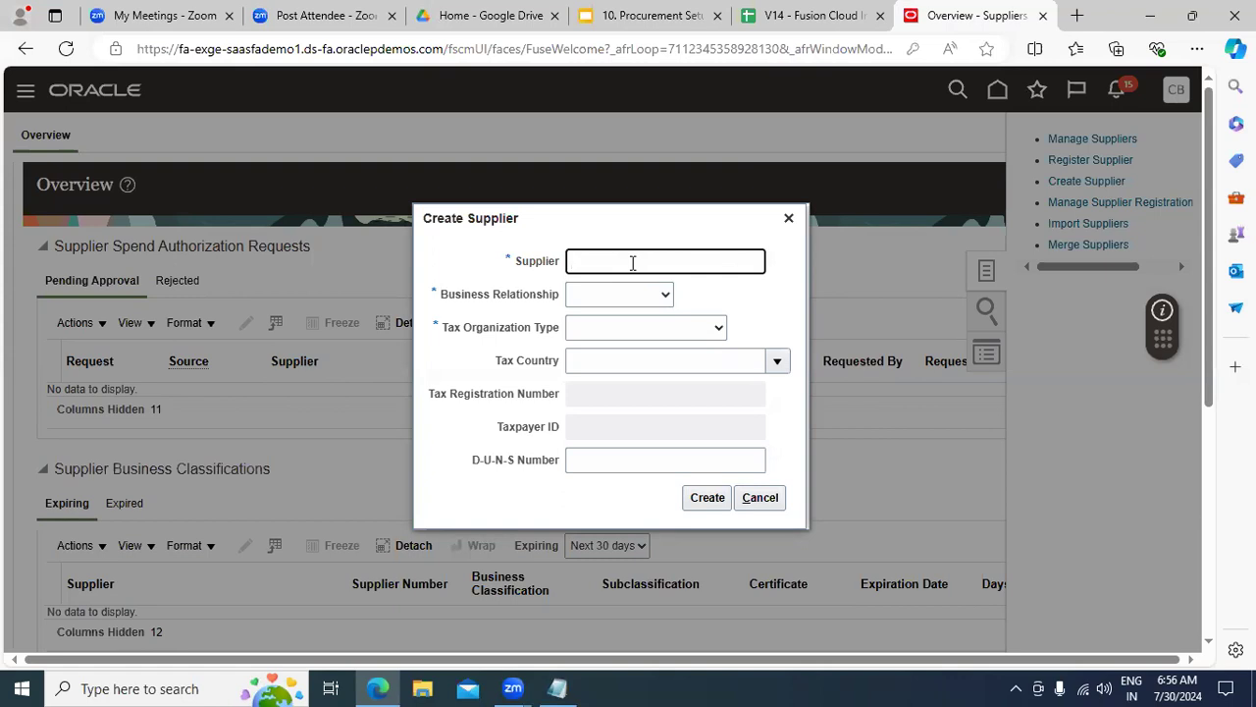
pyautogui.write('ZXY Supplier Pvt Ltd')
# Step: Set business relationship Prospective and tax organization type Corporation, then create the supplier
pyautogui.click(628, 295)
pyautogui.click(648, 329)
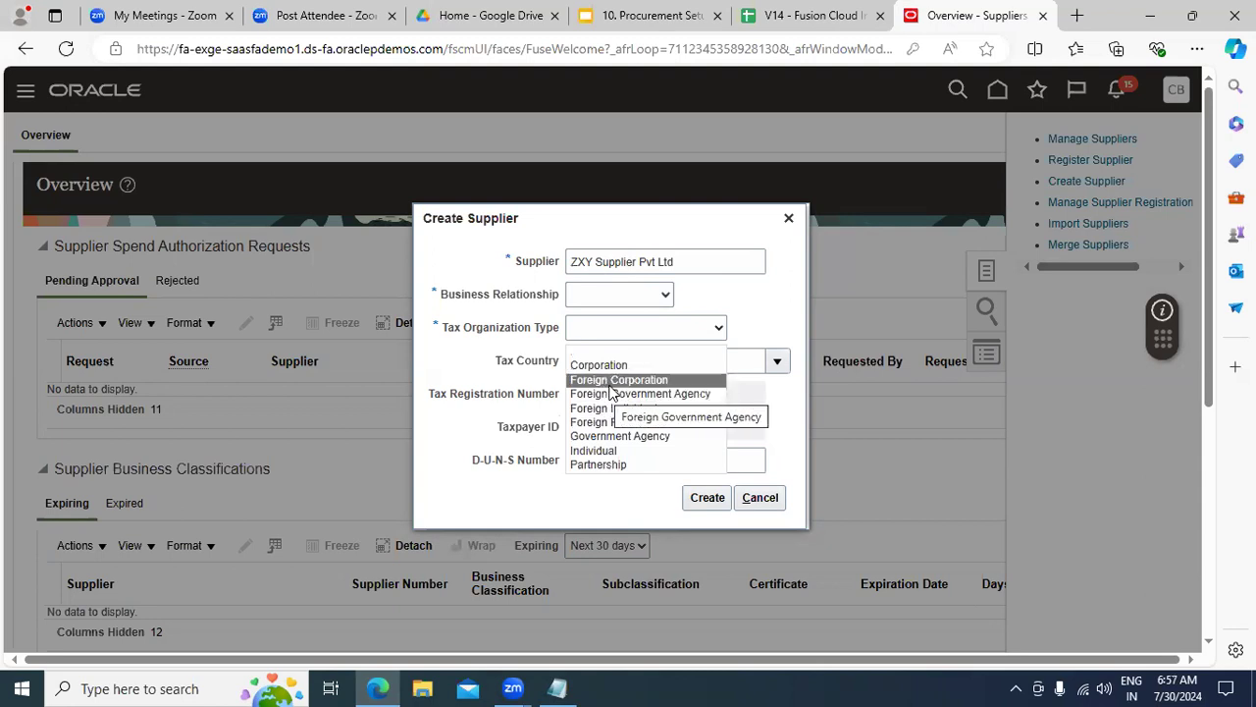
pyautogui.click(753, 324)
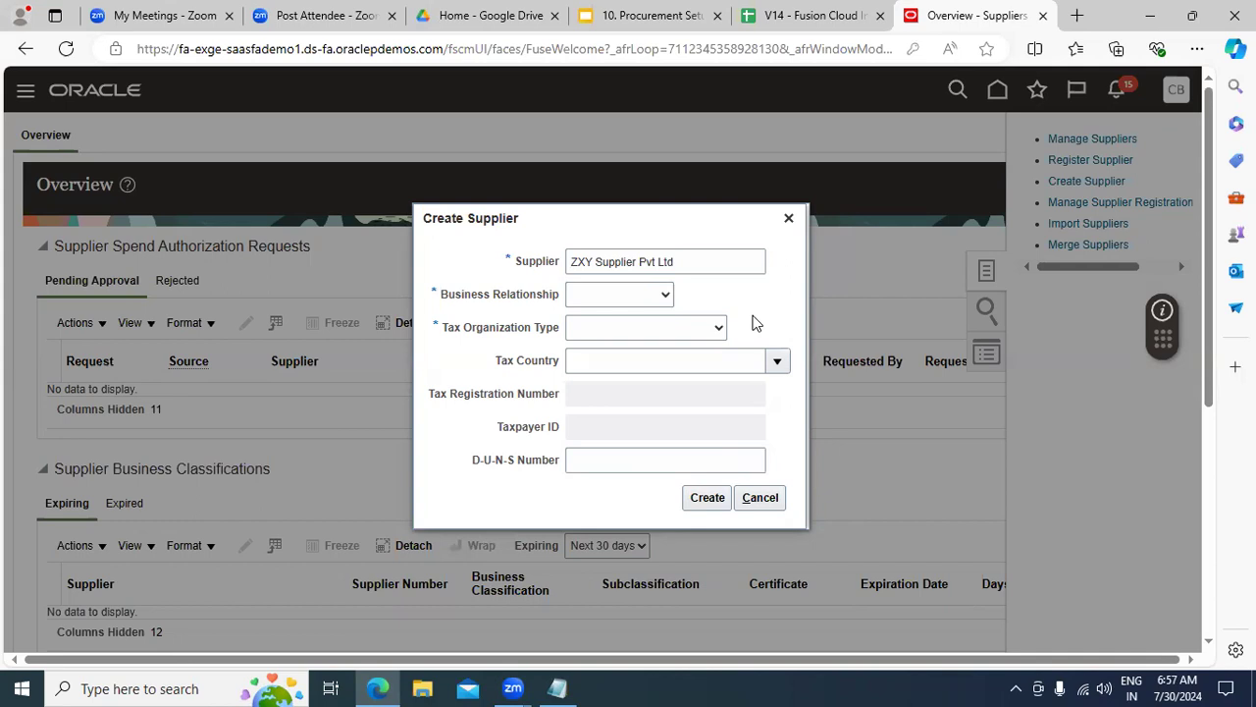
pyautogui.click(658, 301)
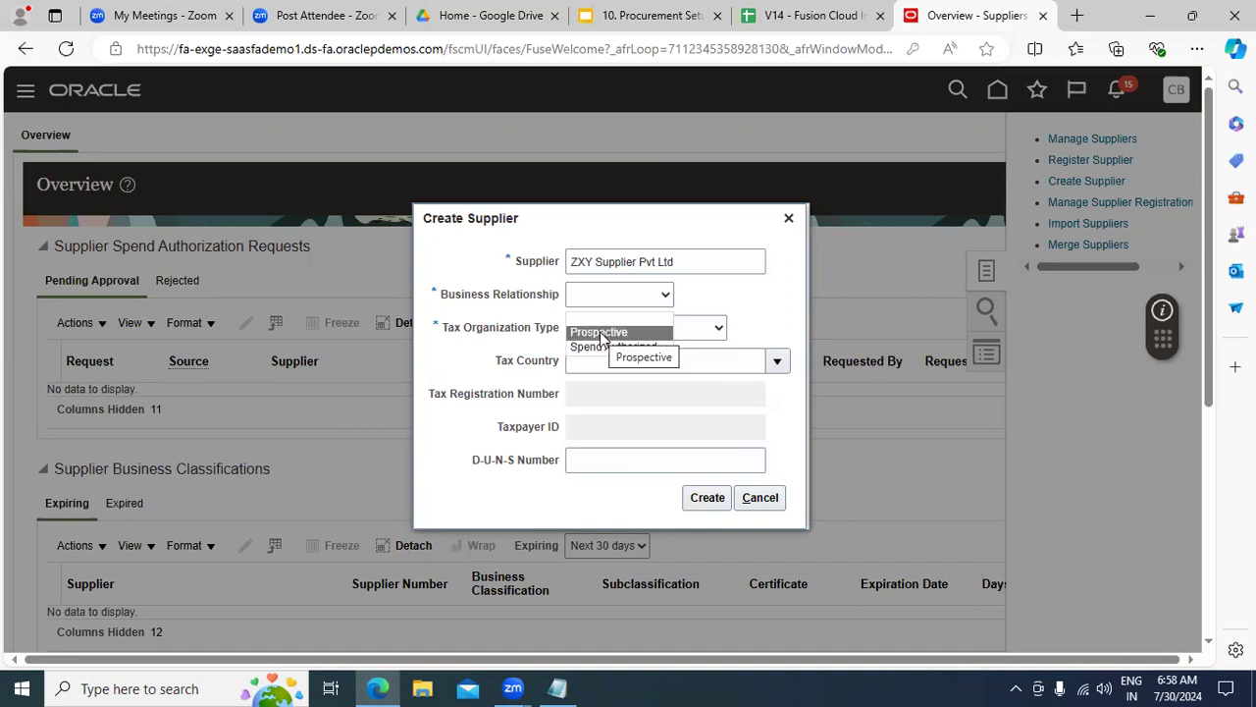
pyautogui.click(602, 333)
pyautogui.click(606, 334)
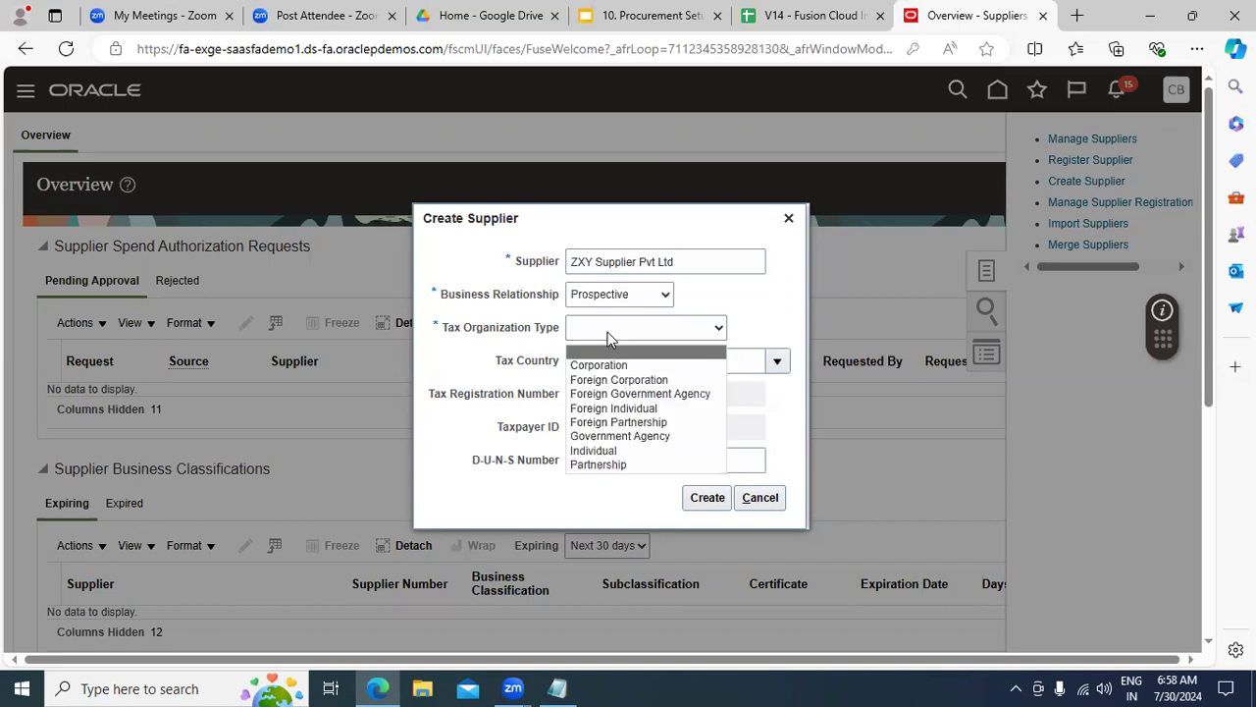
pyautogui.click(606, 368)
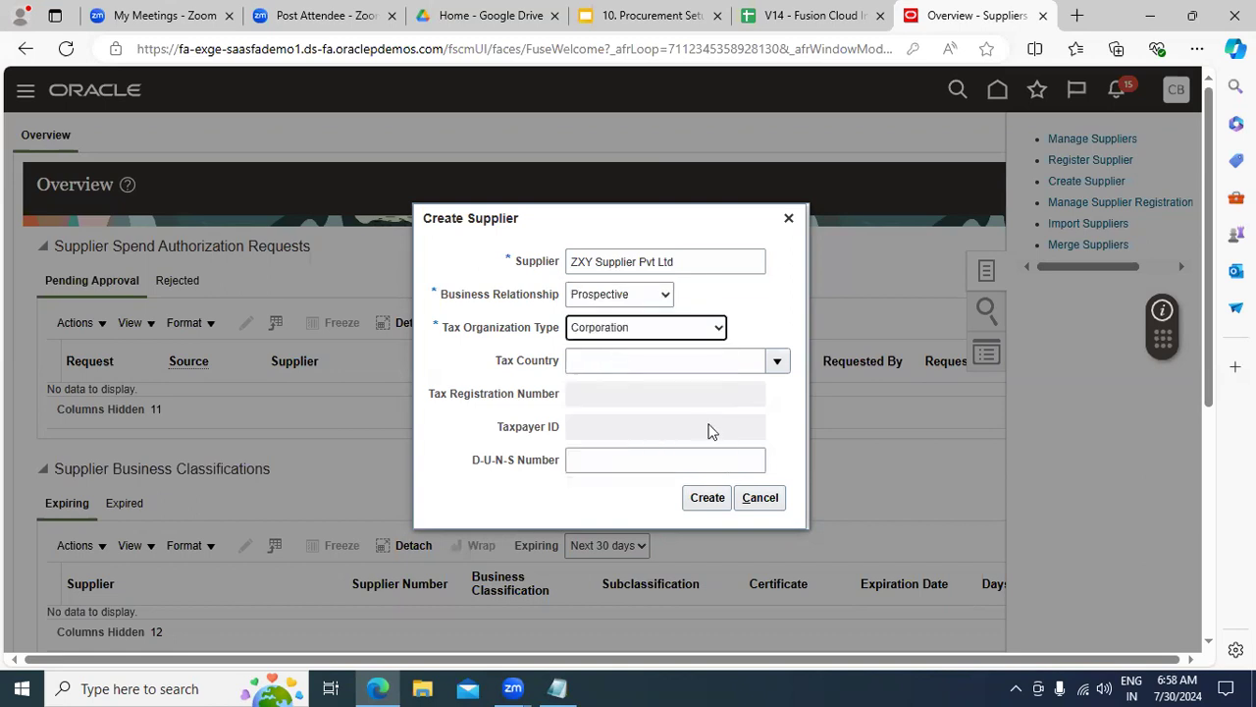
pyautogui.click(708, 499)
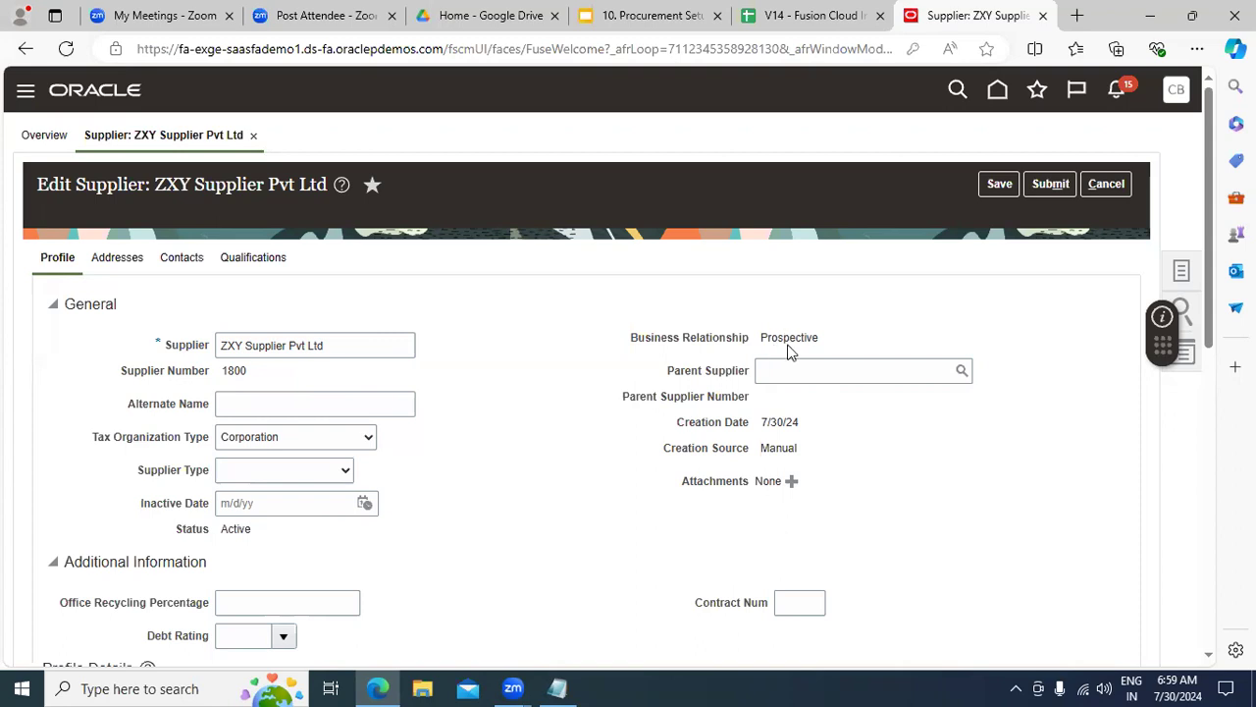
pyautogui.moveTo(816, 337); pyautogui.dragTo(755, 343)
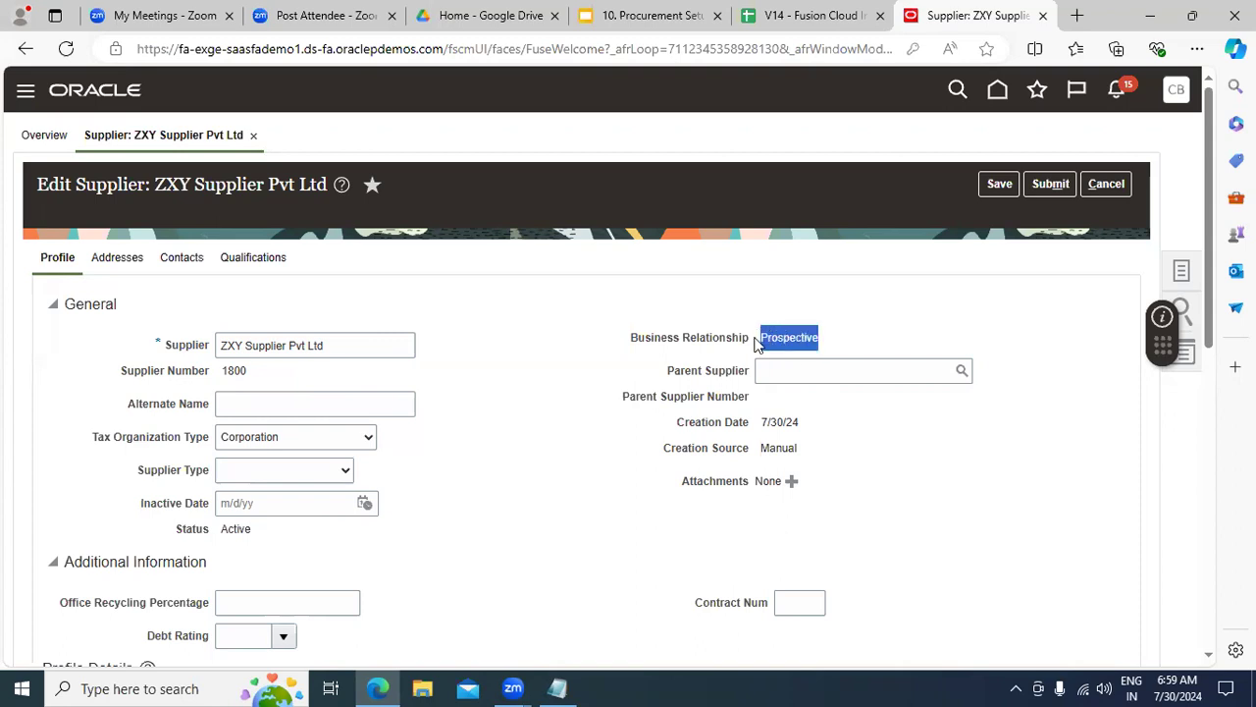
pyautogui.moveTo(666, 370); pyautogui.dragTo(752, 378)
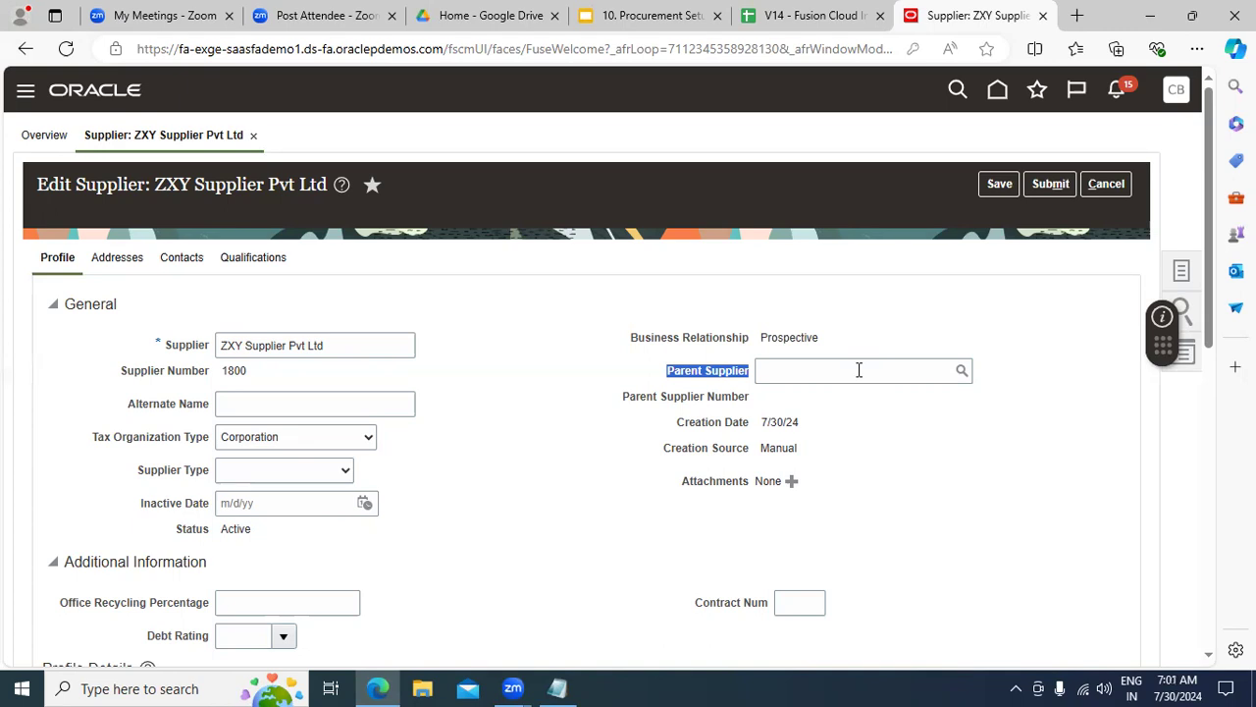
pyautogui.click(848, 372)
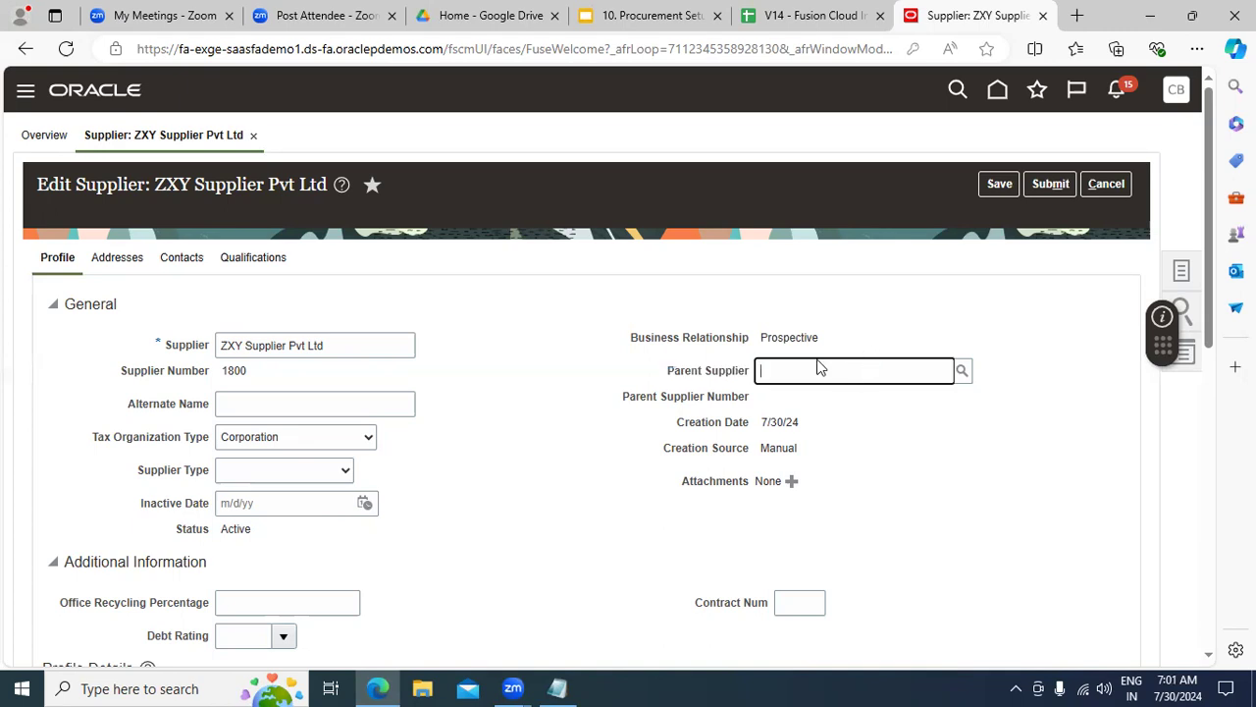
pyautogui.click(277, 402)
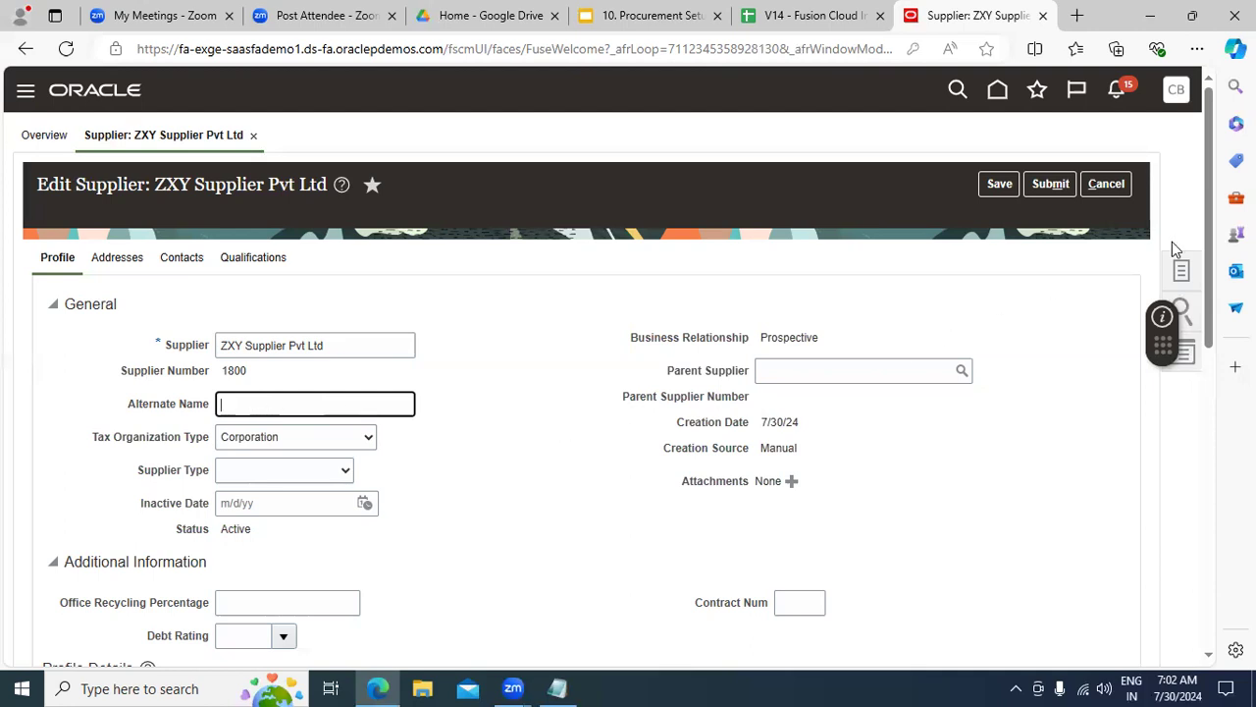
pyautogui.moveTo(1209, 204); pyautogui.dragTo(1211, 240)
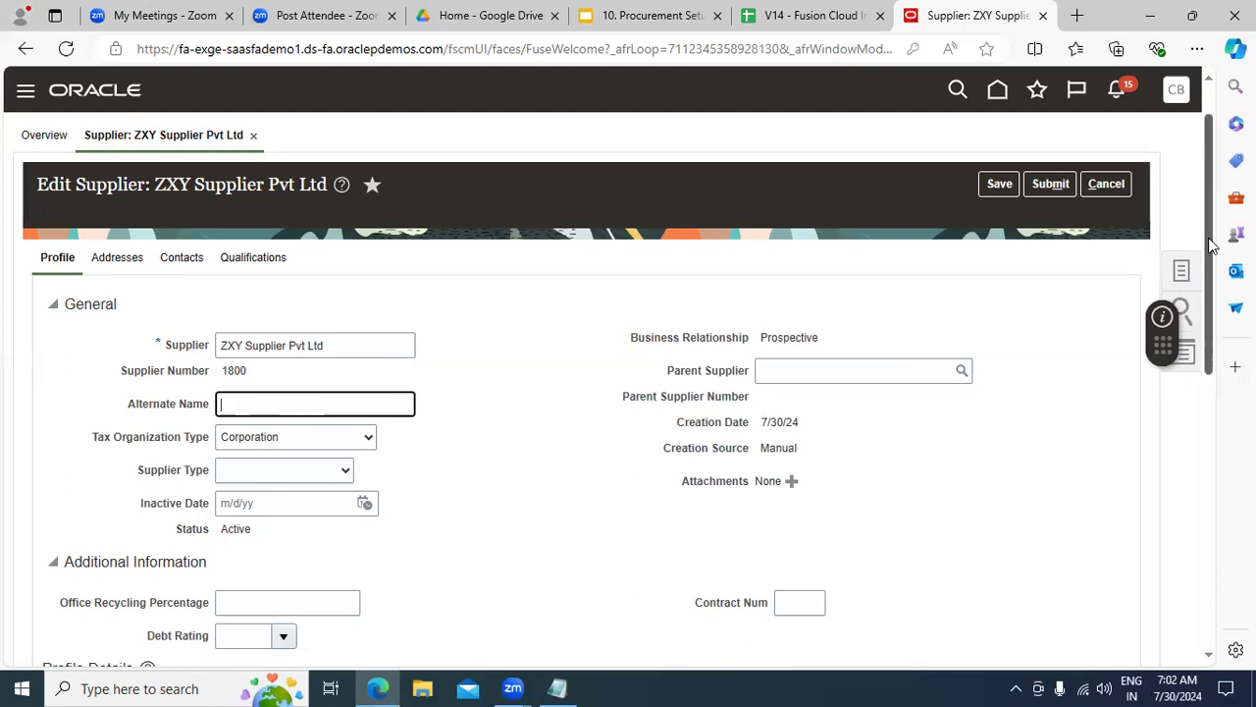
pyautogui.moveTo(762, 368); pyautogui.dragTo(793, 343)
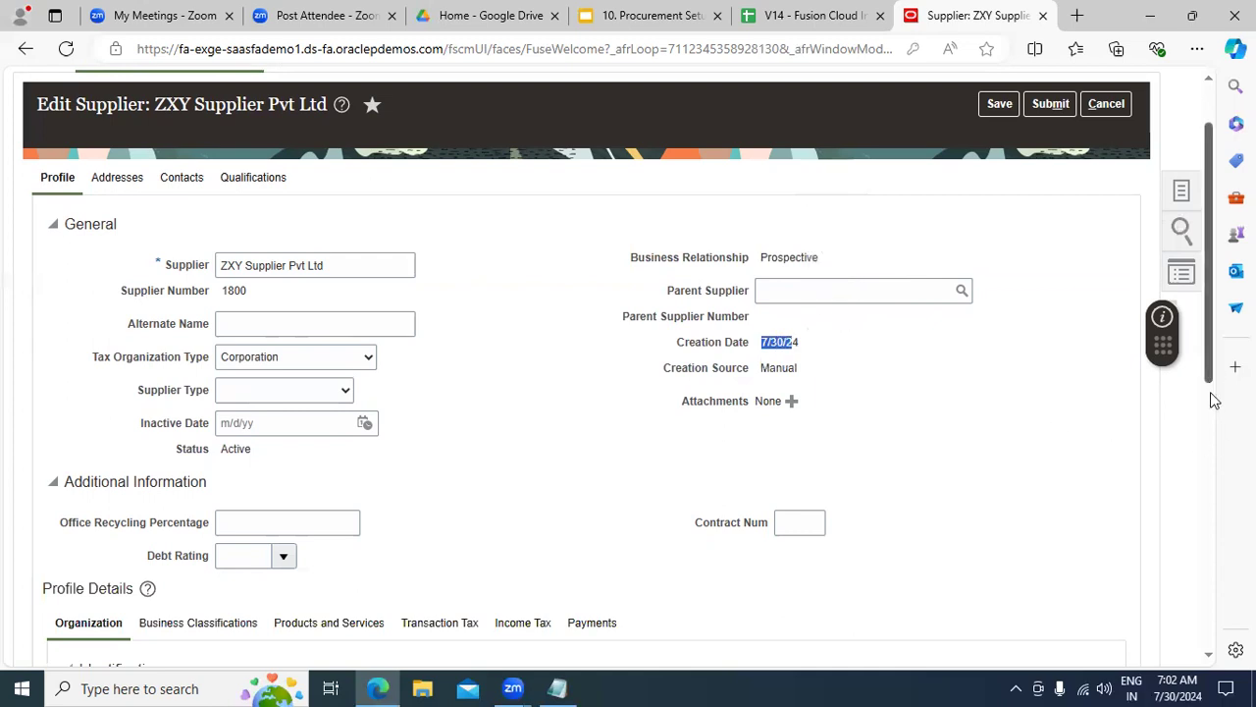
pyautogui.scroll(-3, 1212, 397)
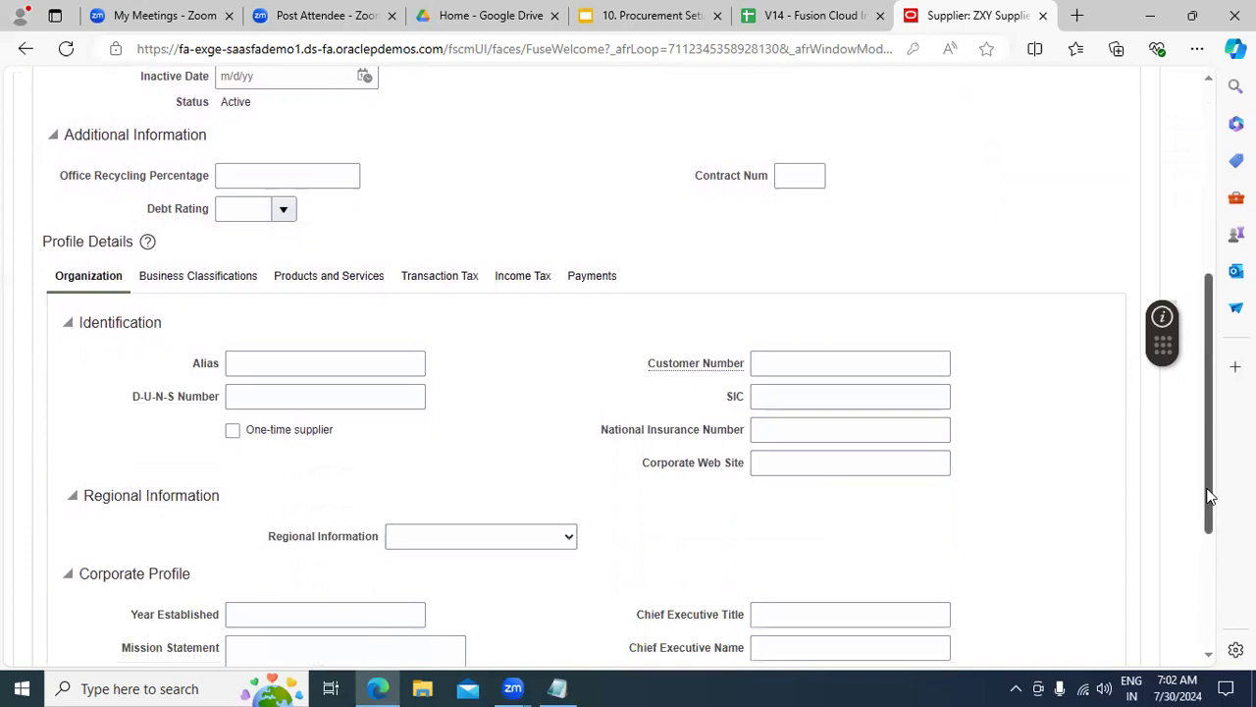
pyautogui.scroll(-1, 1208, 518)
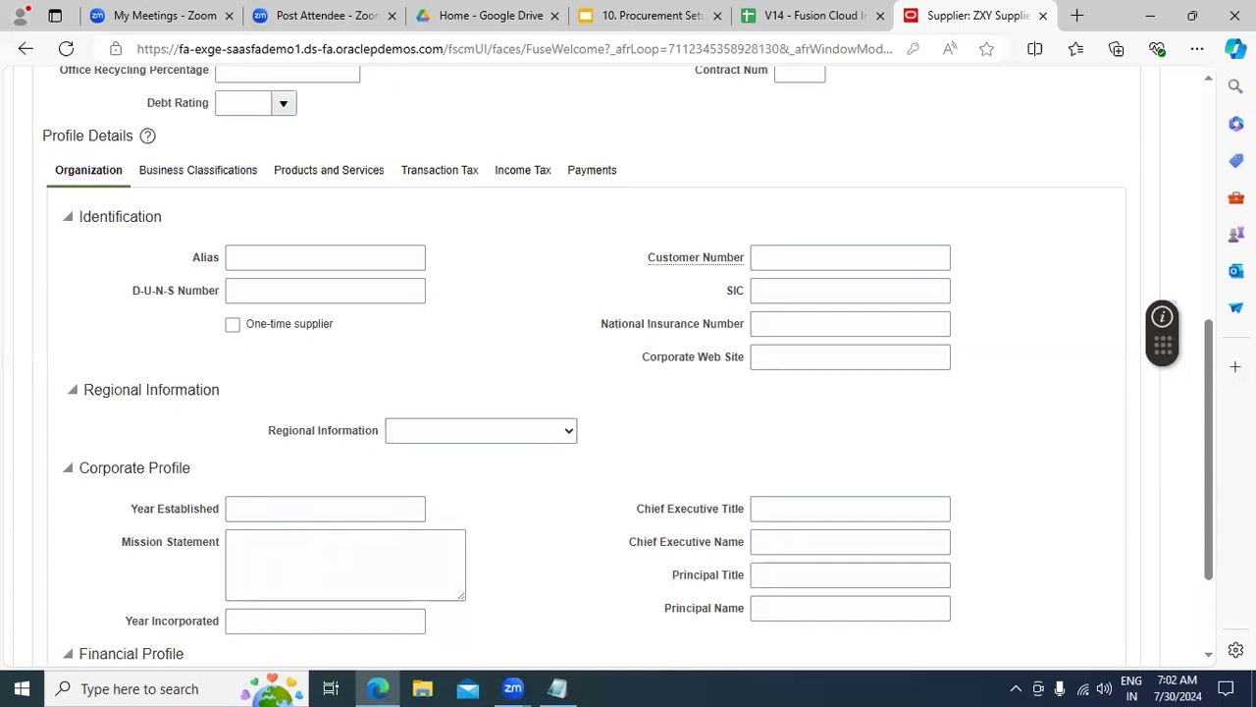
pyautogui.moveTo(1212, 484); pyautogui.dragTo(1197, 597)
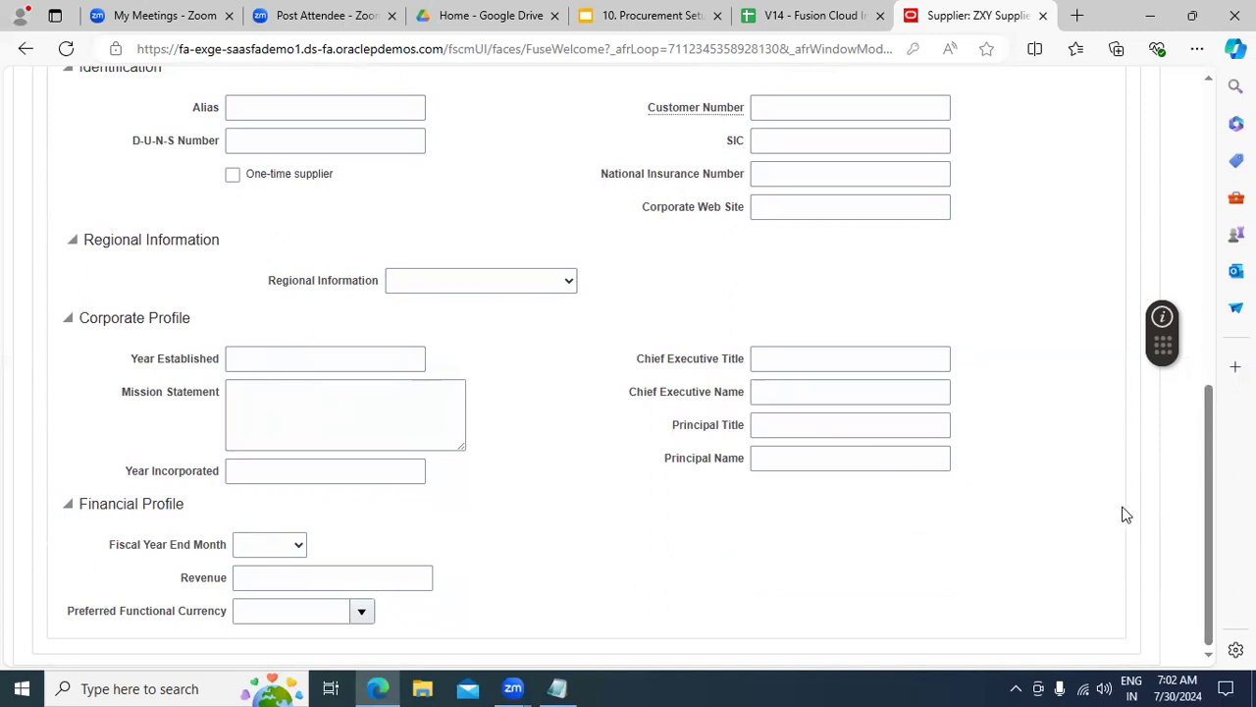
pyautogui.moveTo(1211, 491); pyautogui.dragTo(1192, 540)
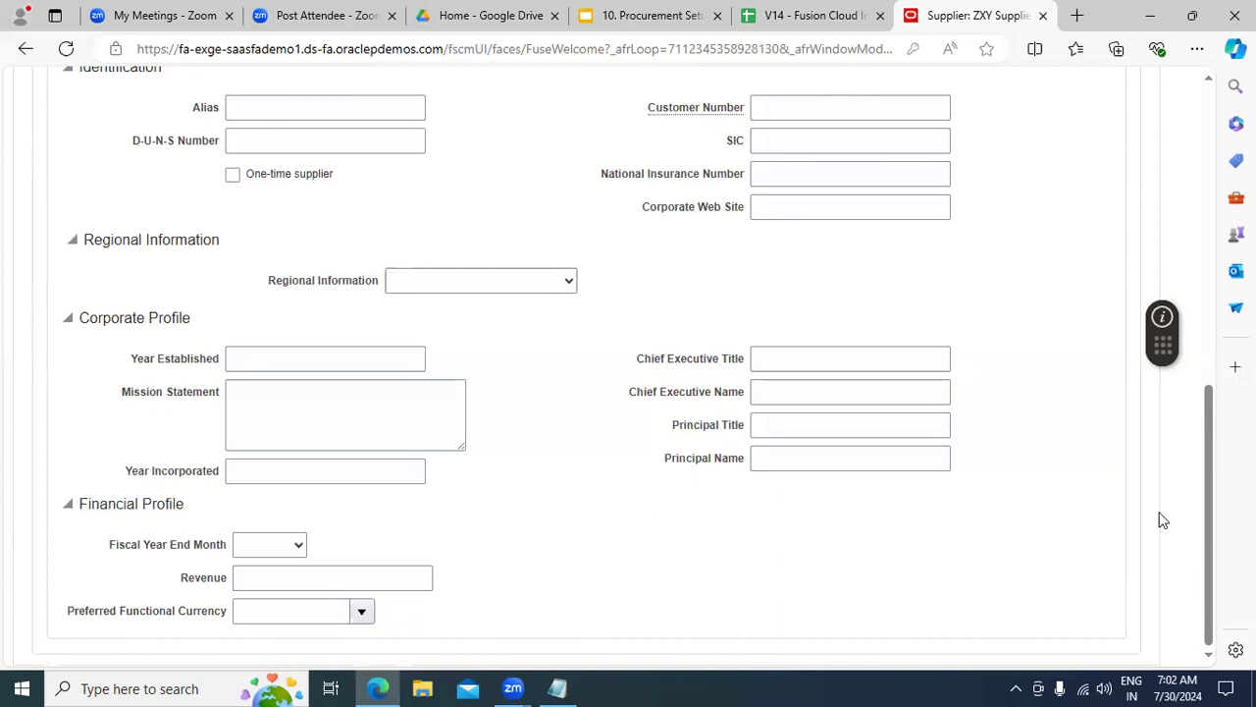
pyautogui.moveTo(1212, 518); pyautogui.dragTo(1208, 364)
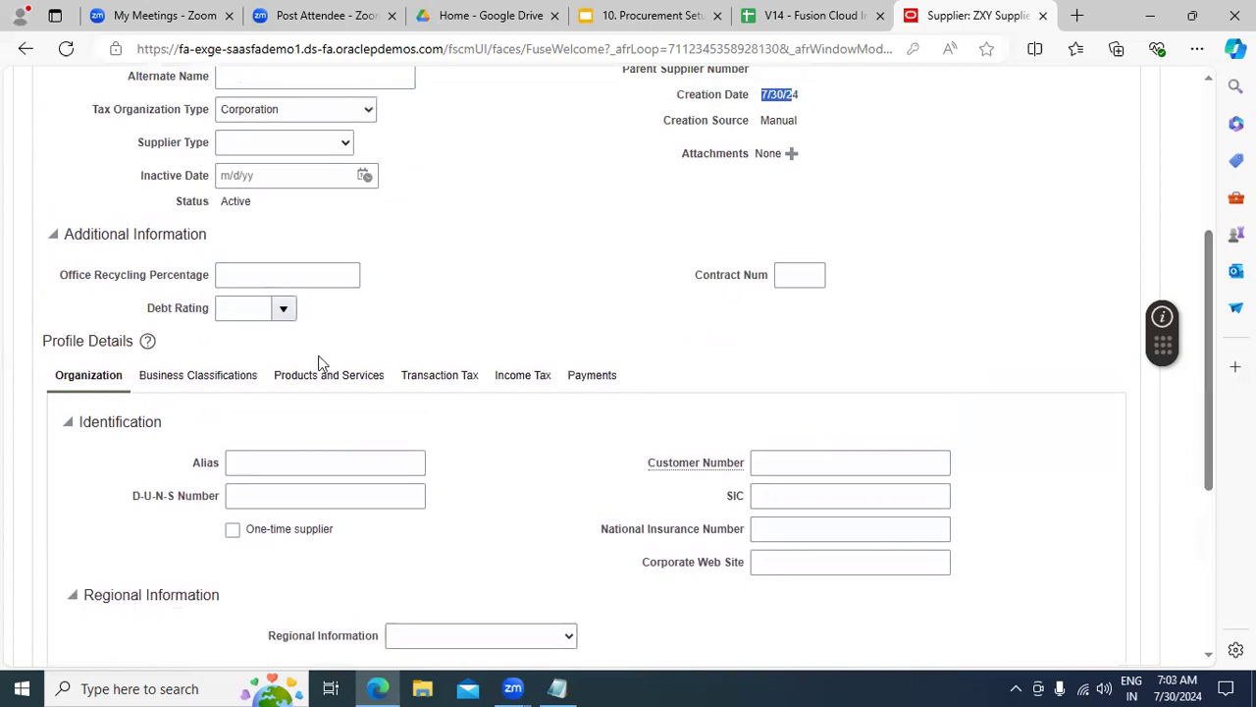
# Step: Add a blank row to the Business Classifications table and focus its Classification field
pyautogui.click(205, 378)
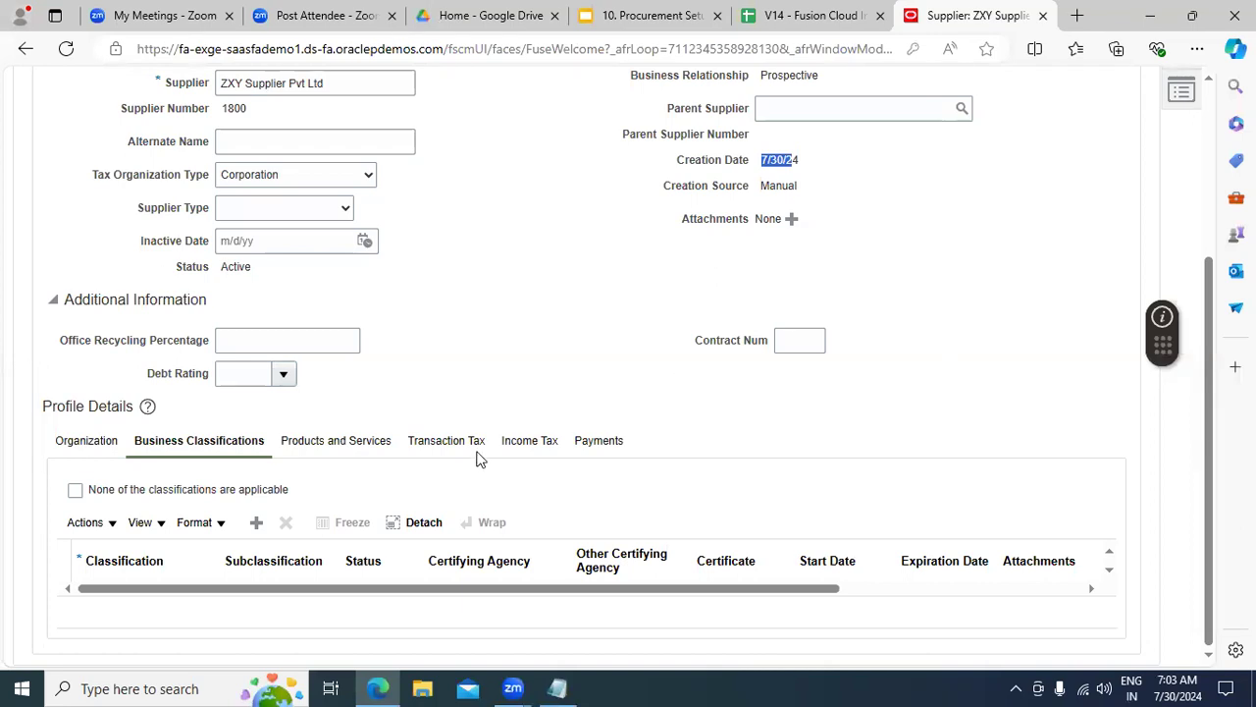
pyautogui.click(255, 525)
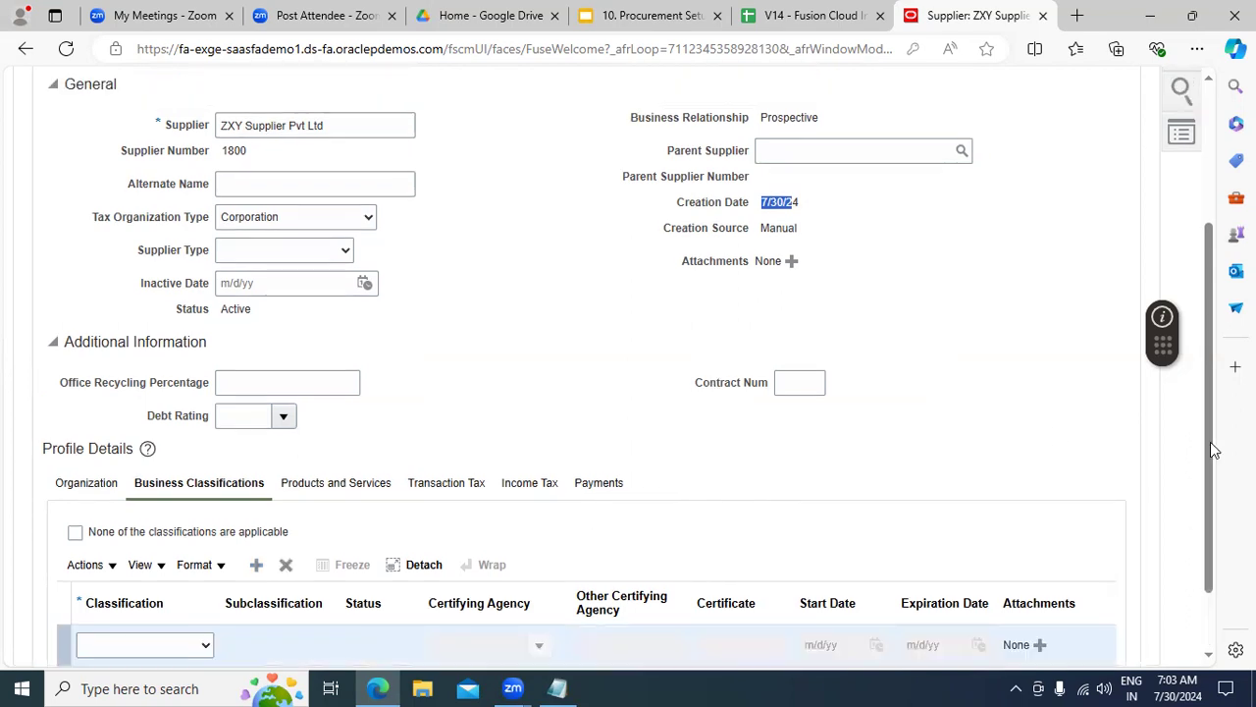
pyautogui.moveTo(1209, 441); pyautogui.dragTo(1215, 502)
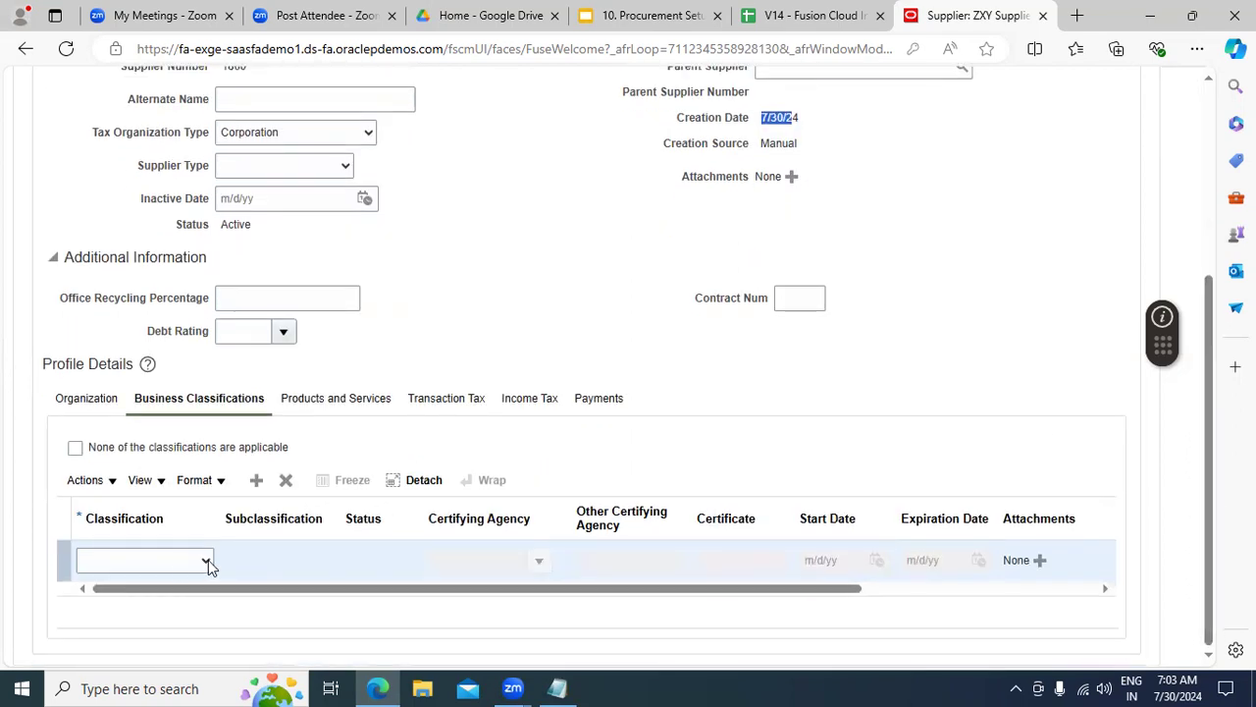
pyautogui.click(166, 561)
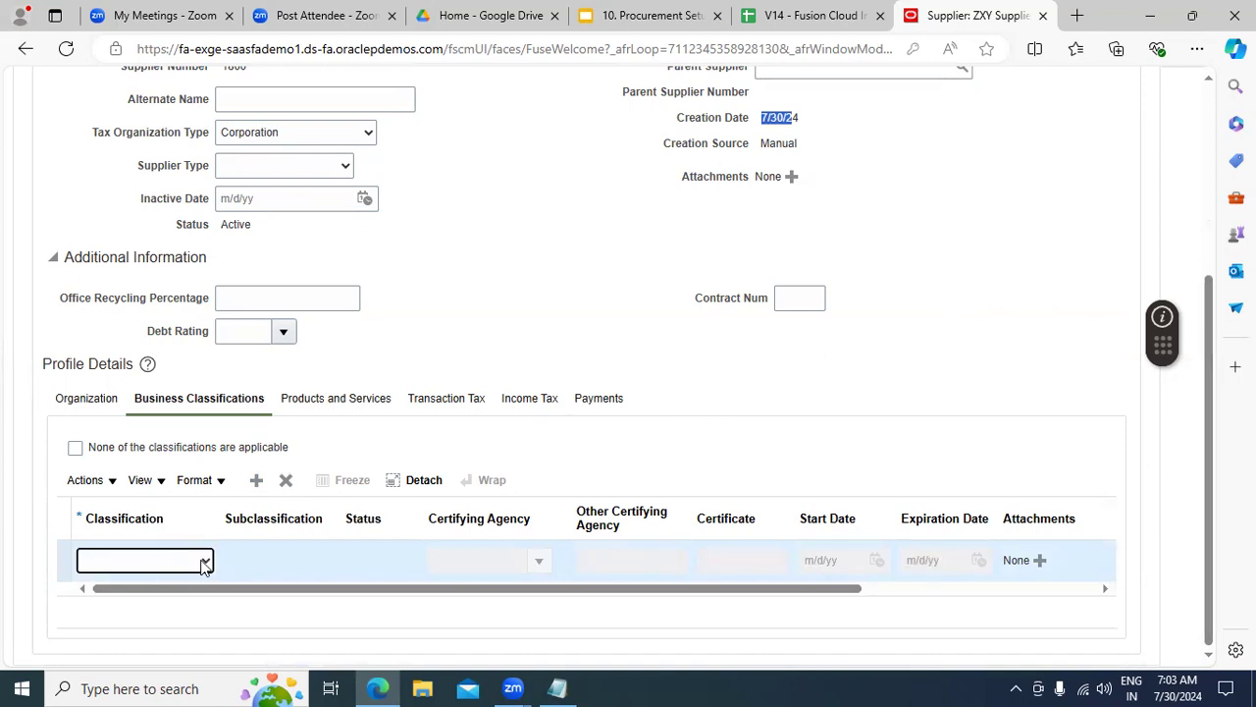
# Step: Open the %temp% folder through the Run dialog
pyautogui.click(157, 688)
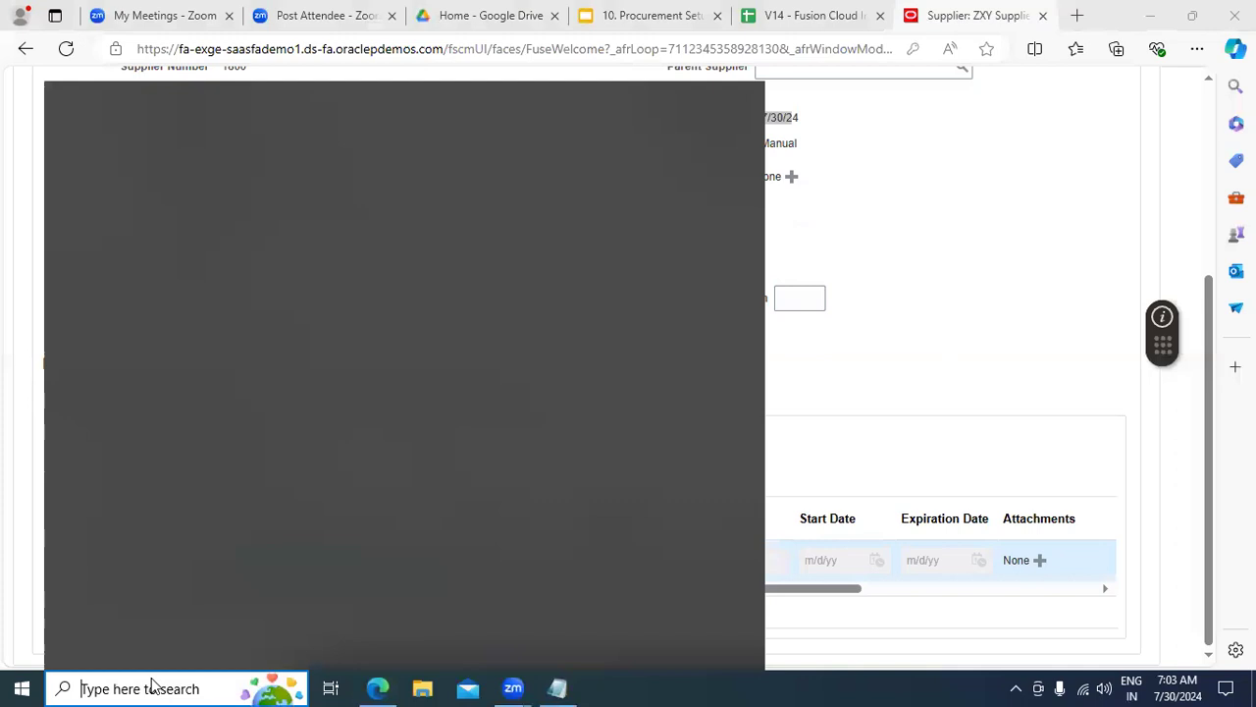
pyautogui.write('run')
pyautogui.press('Return')
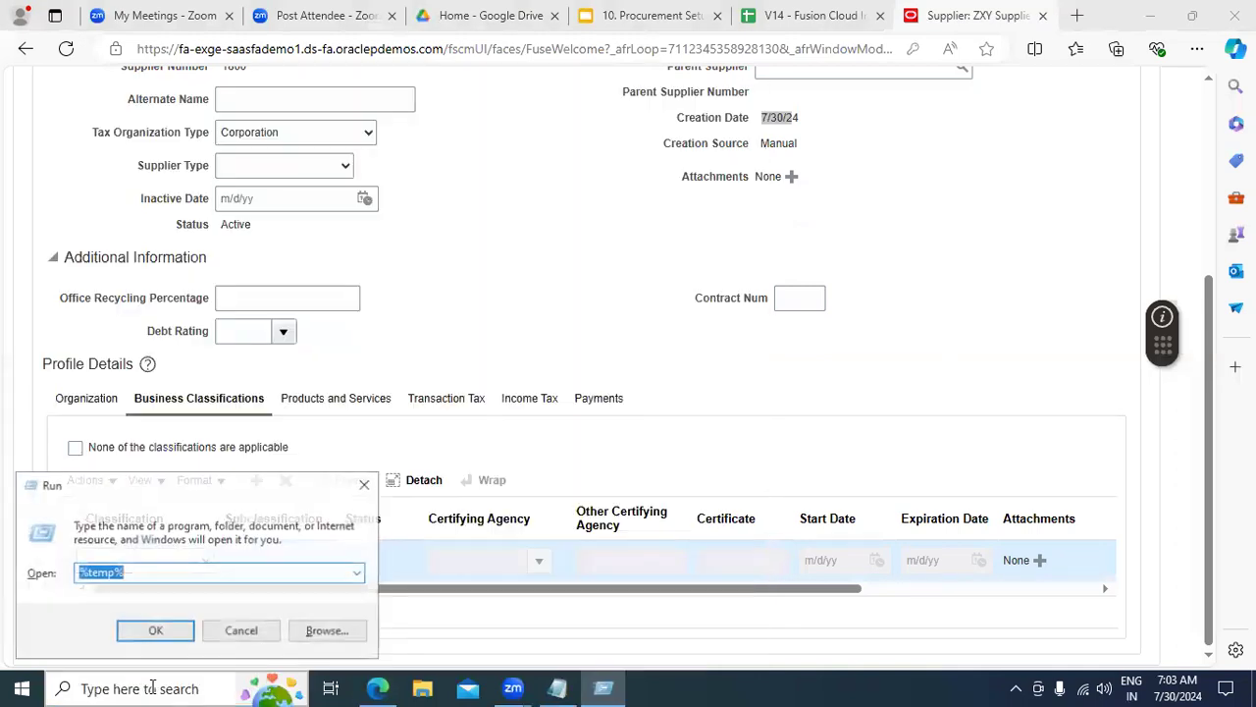
pyautogui.press('Escape')
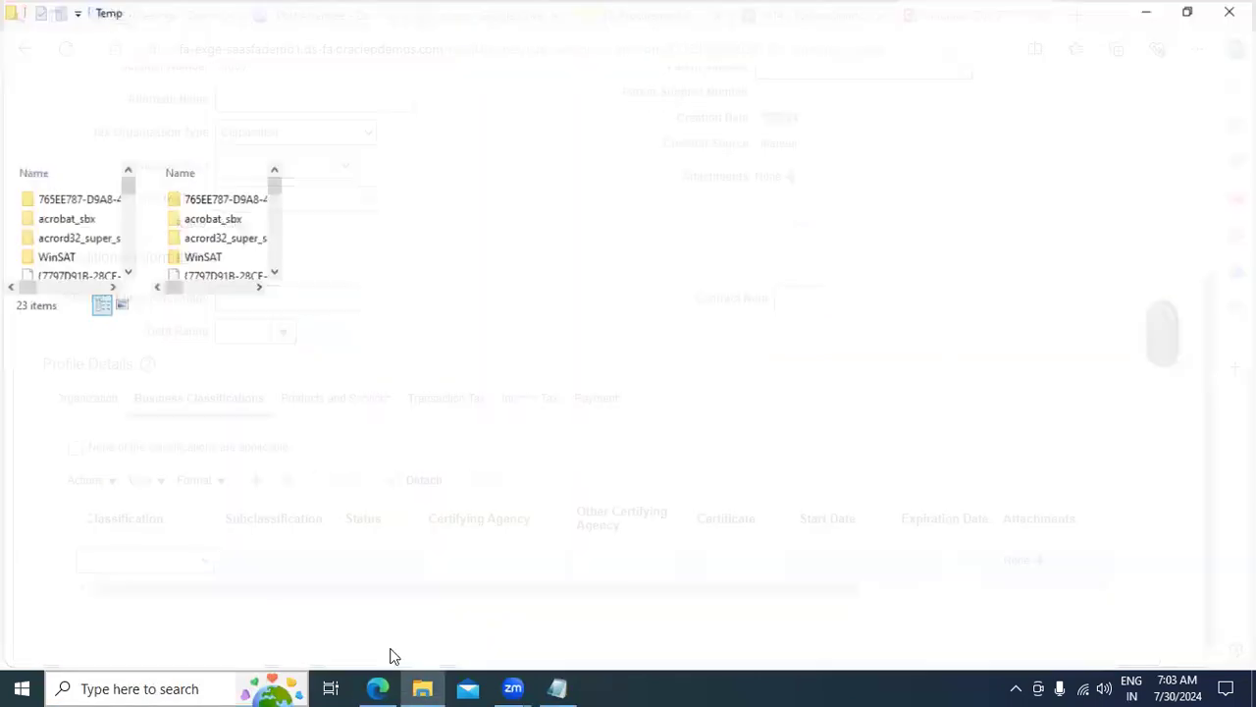
# Step: Delete all Temp folder items, including WinSAT, then close the window and dismiss the file-in-use warning
pyautogui.hotkey('ctrl', 'a')
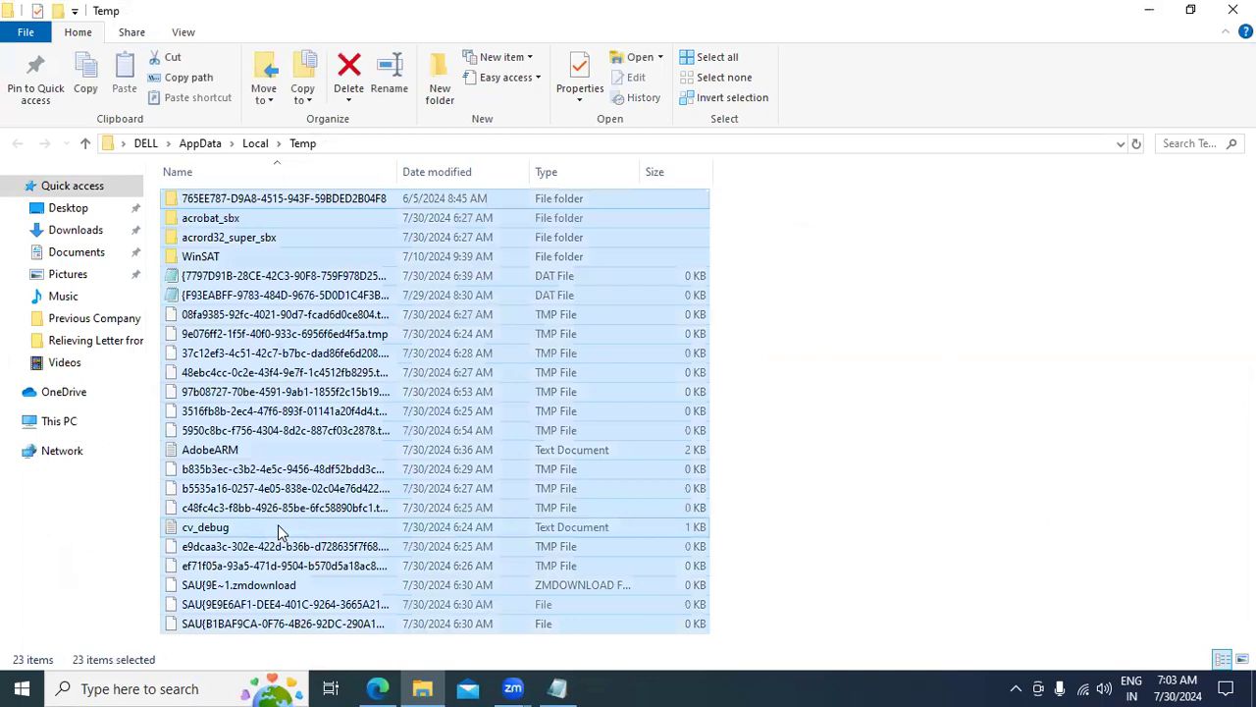
pyautogui.press('Delete')
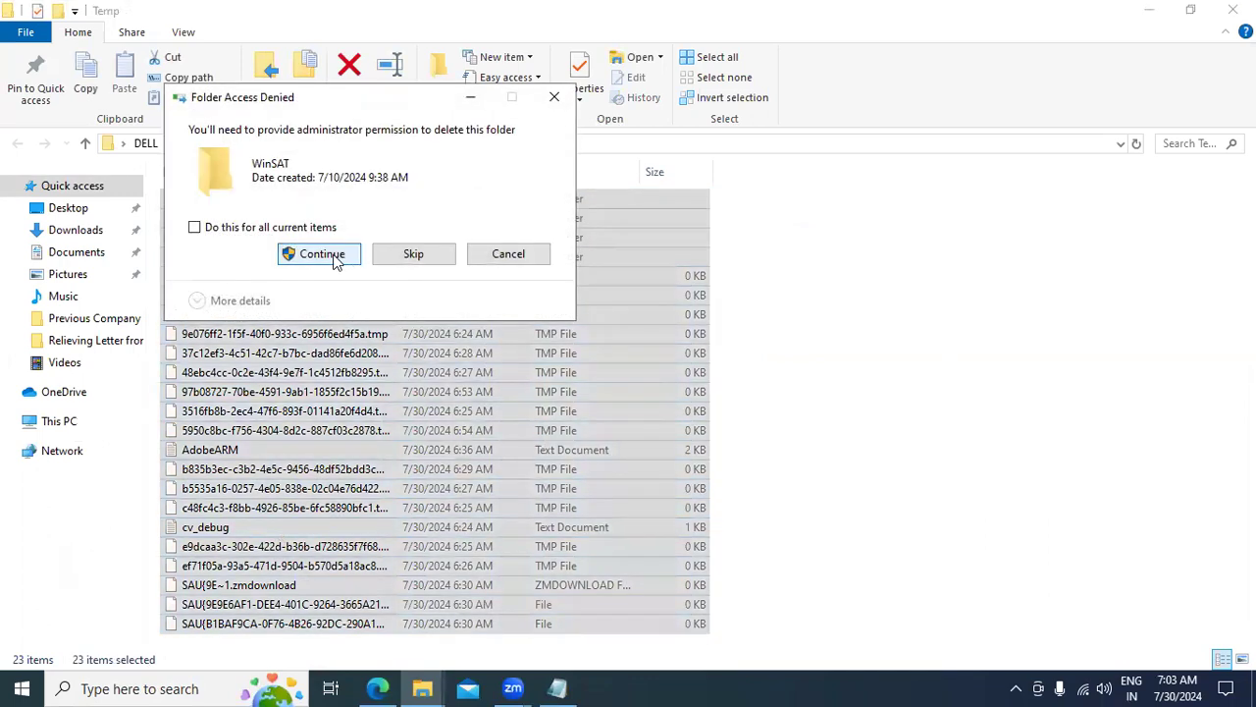
pyautogui.click(335, 260)
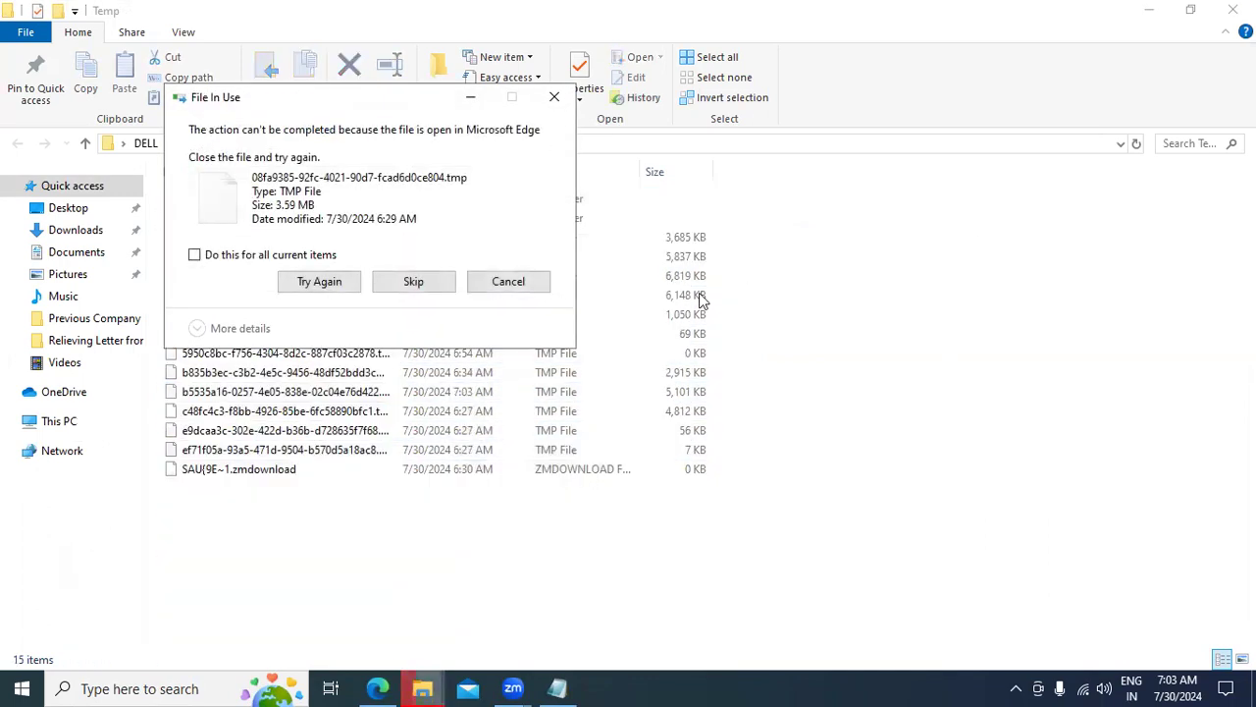
pyautogui.click(1233, 10)
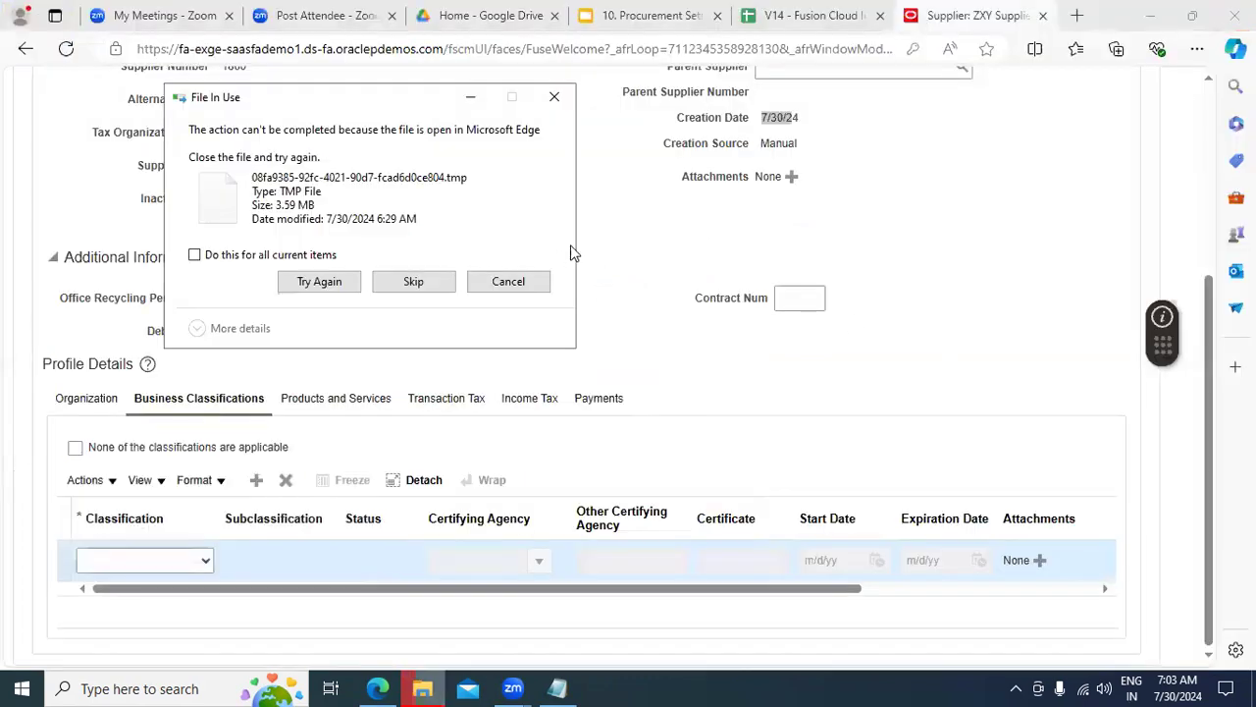
pyautogui.click(522, 285)
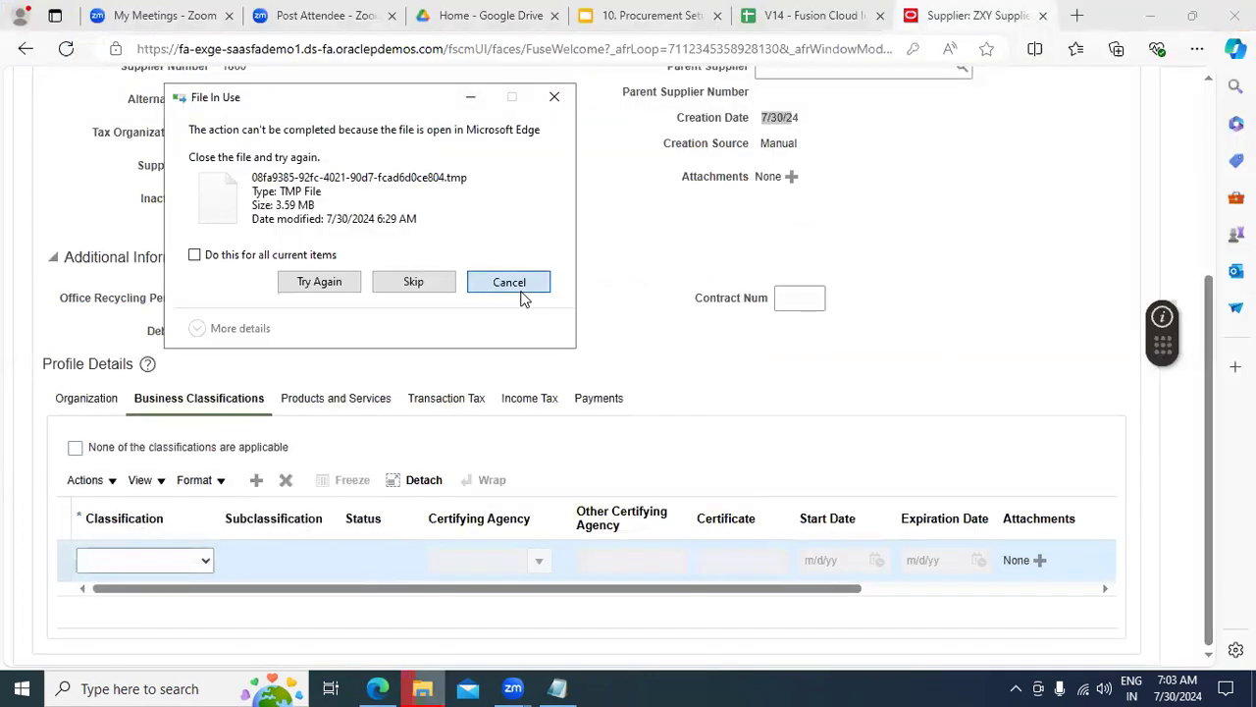
# Step: Choose Small Business as the new row's classification, leaving the certifying agency empty
pyautogui.click(173, 561)
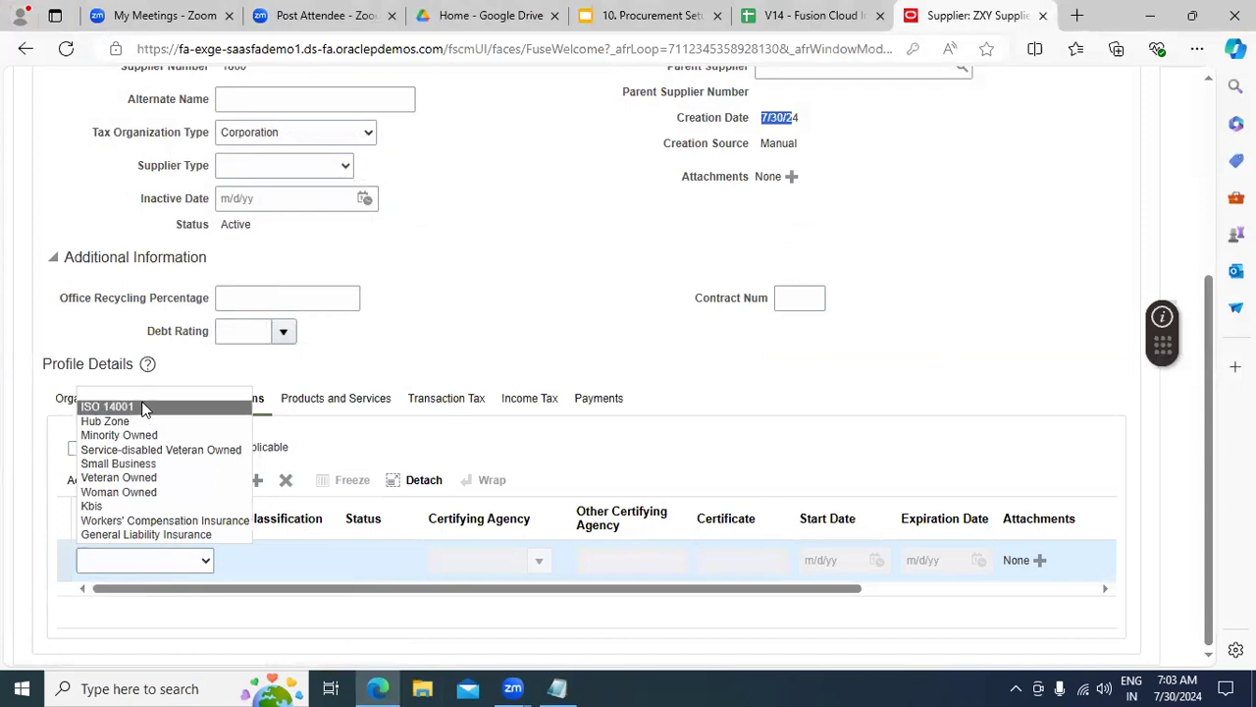
pyautogui.click(147, 465)
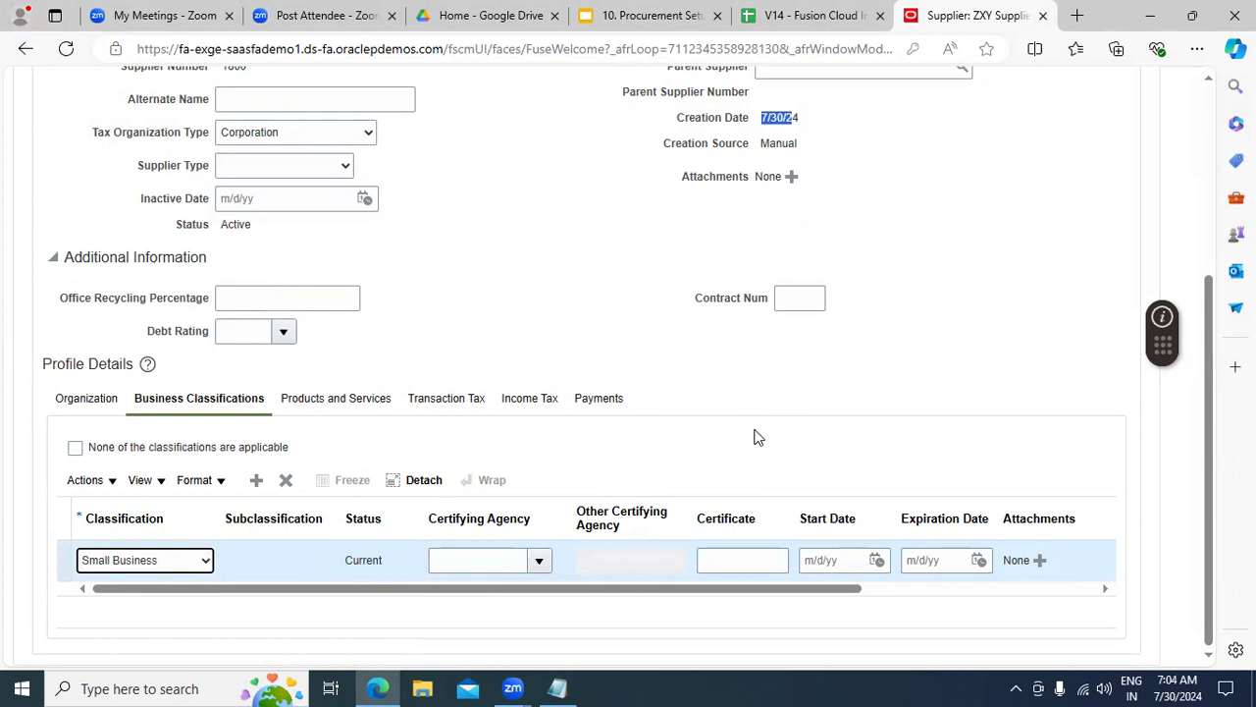
pyautogui.click(530, 564)
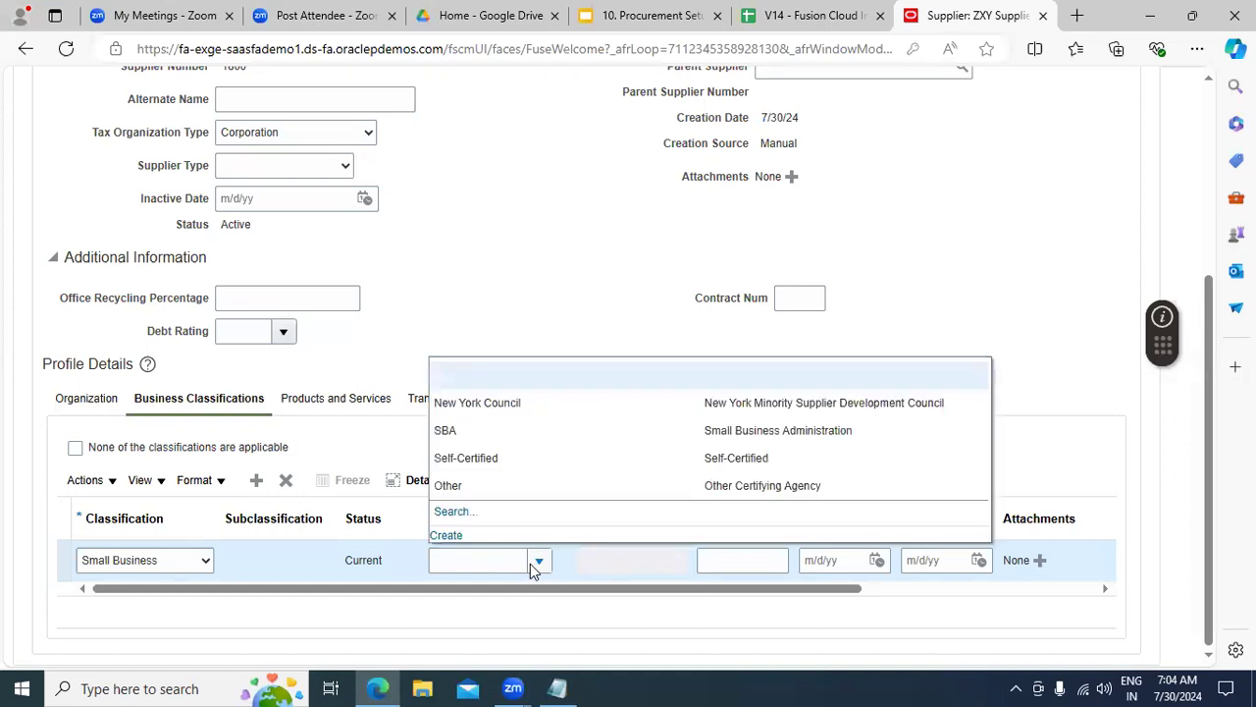
pyautogui.click(645, 253)
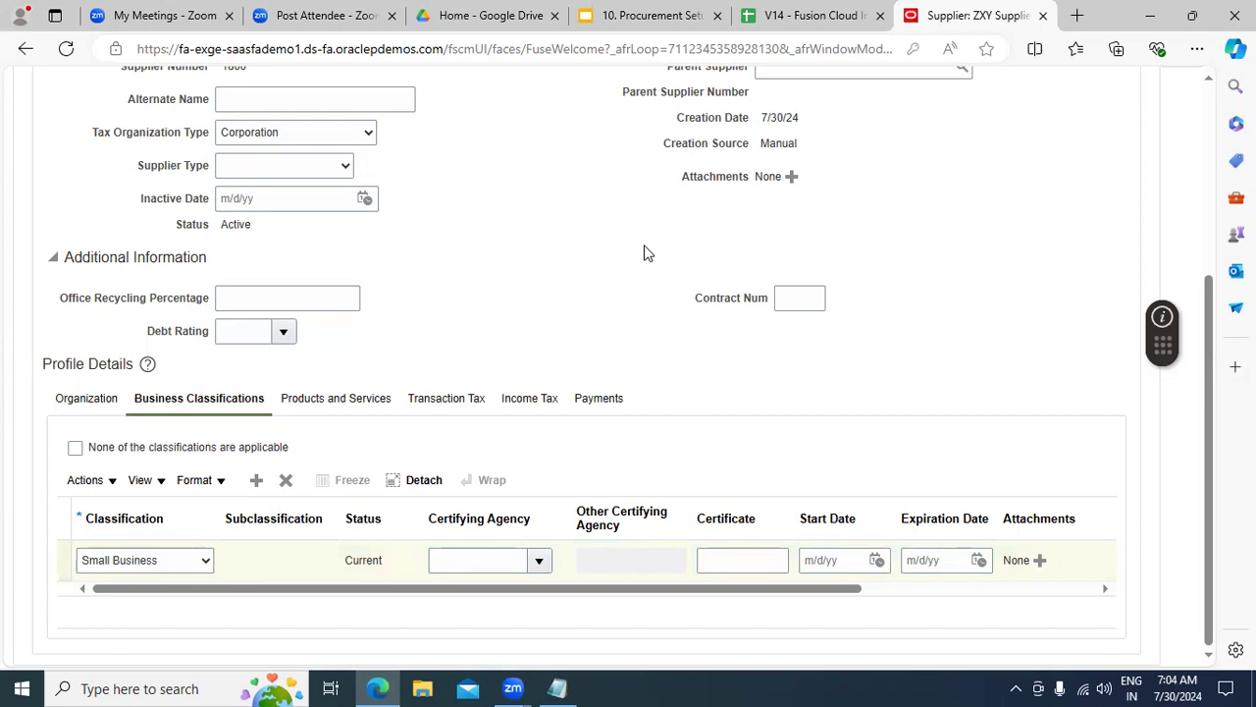
pyautogui.click(748, 562)
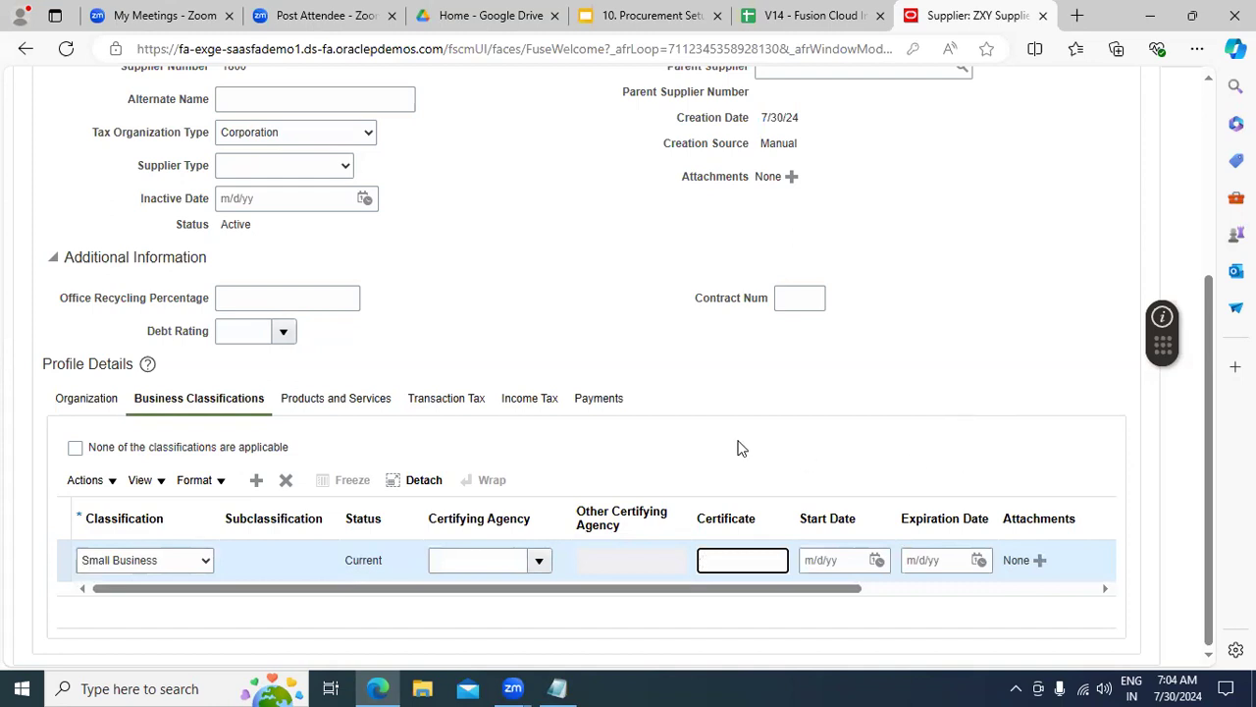
pyautogui.click(539, 561)
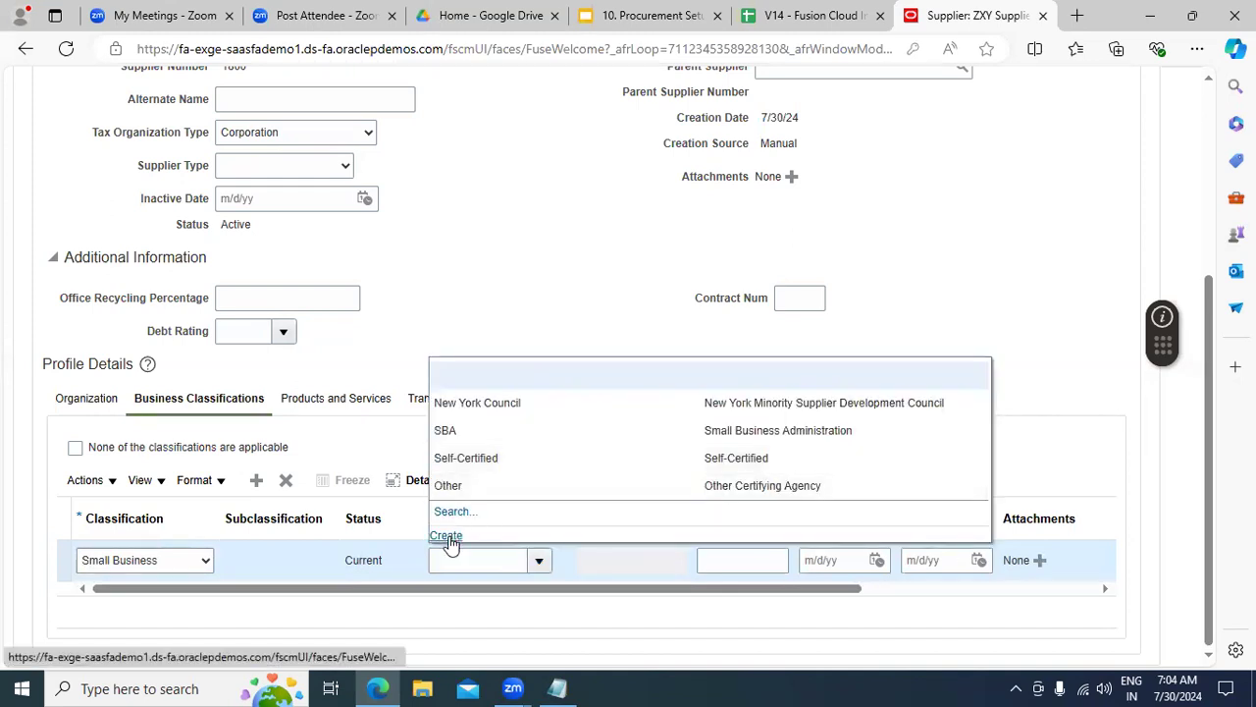
pyautogui.click(1036, 257)
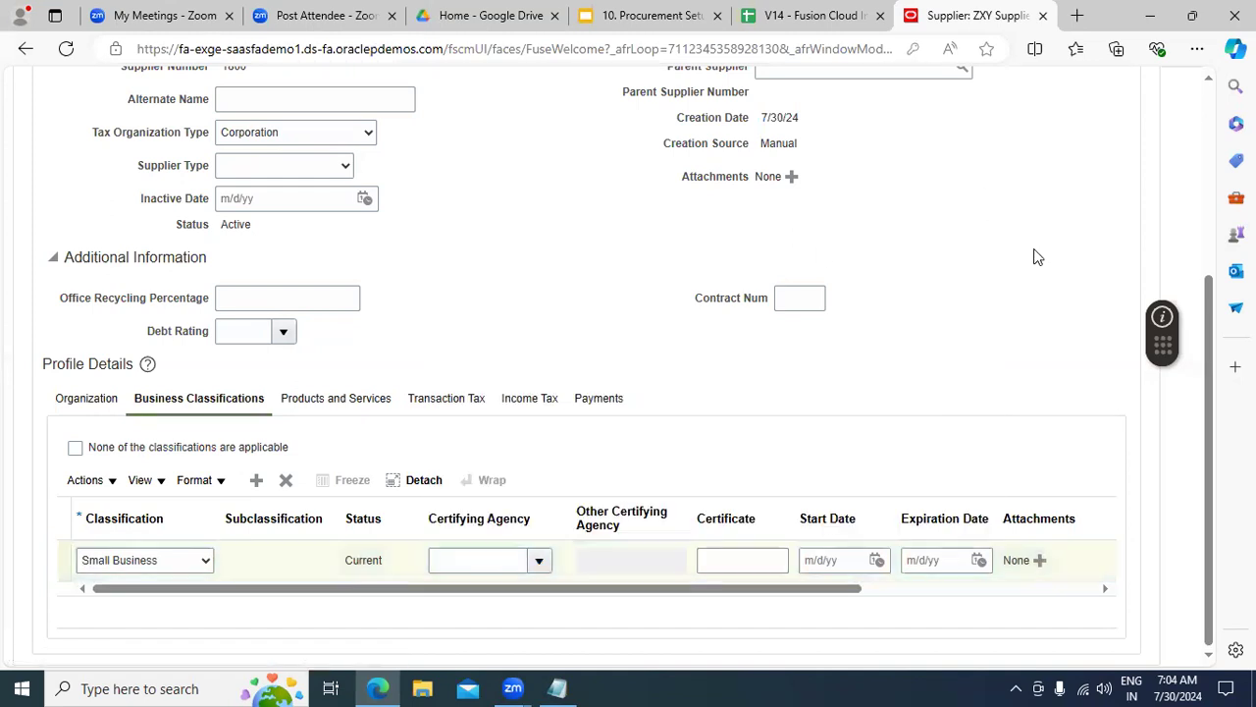
# Step: Save the supplier and confirm the Small Business classification update
pyautogui.moveTo(1208, 294); pyautogui.dragTo(1207, 112)
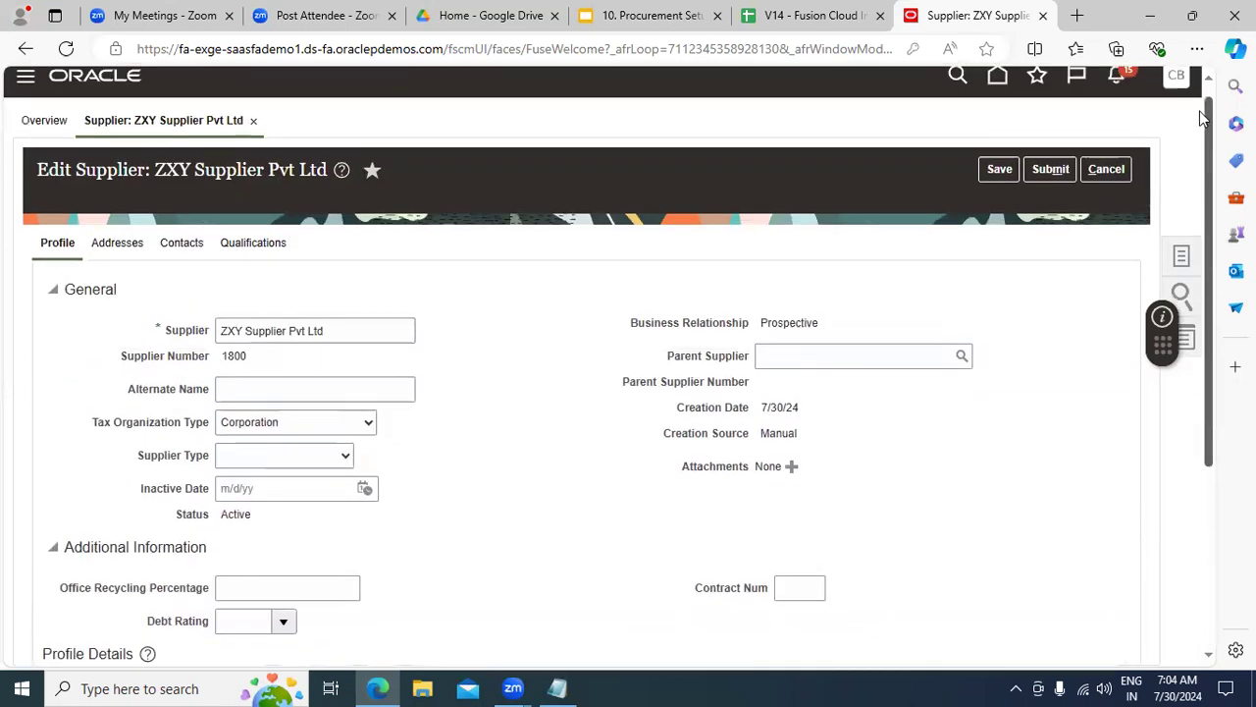
pyautogui.click(993, 175)
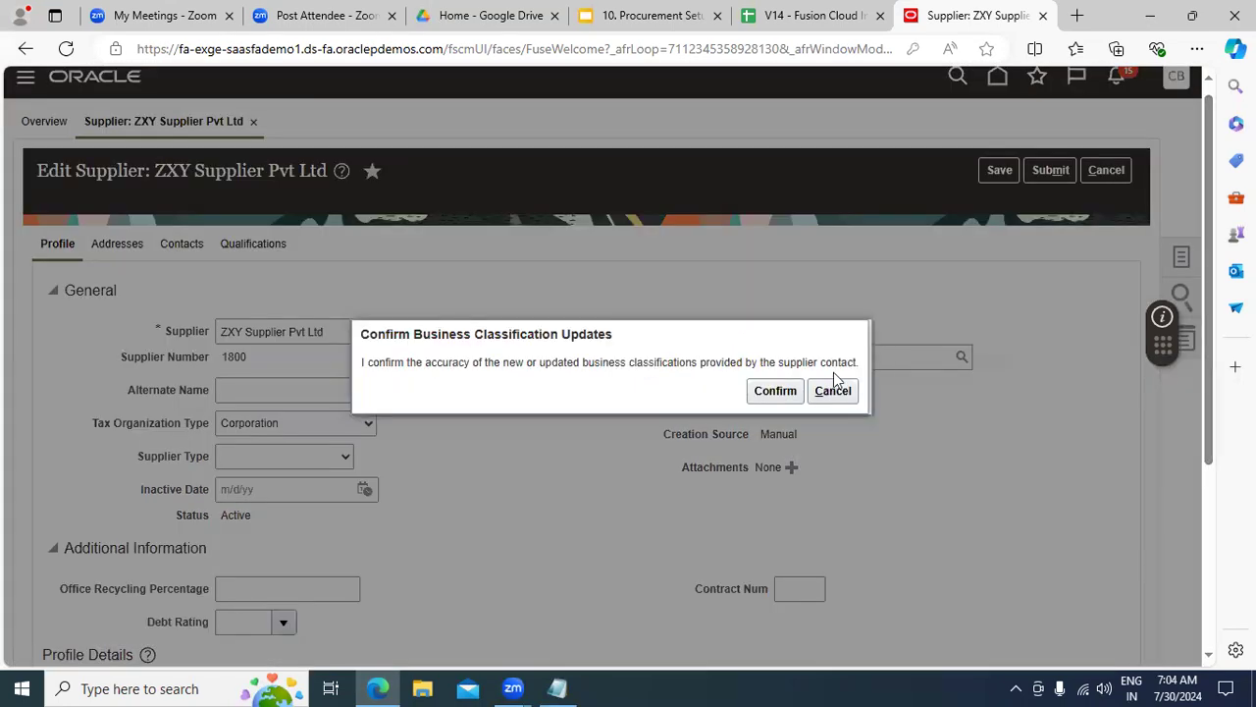
pyautogui.click(770, 391)
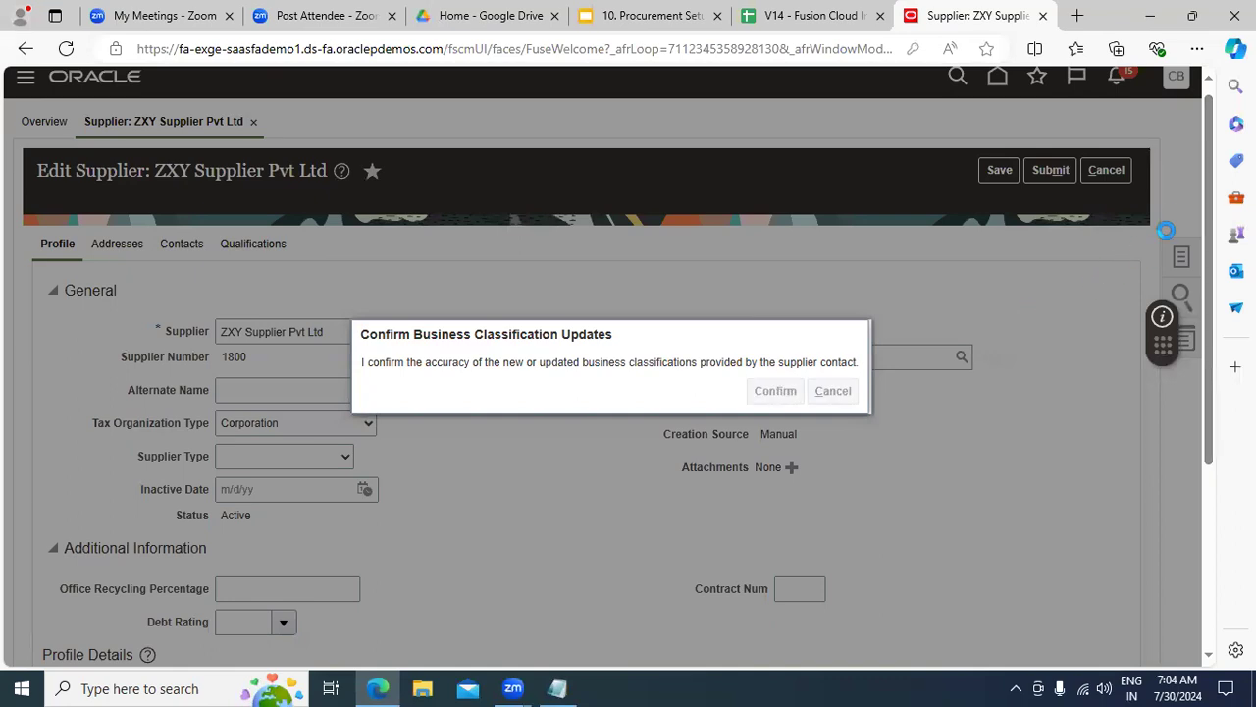
pyautogui.scroll(-2, 1199, 291)
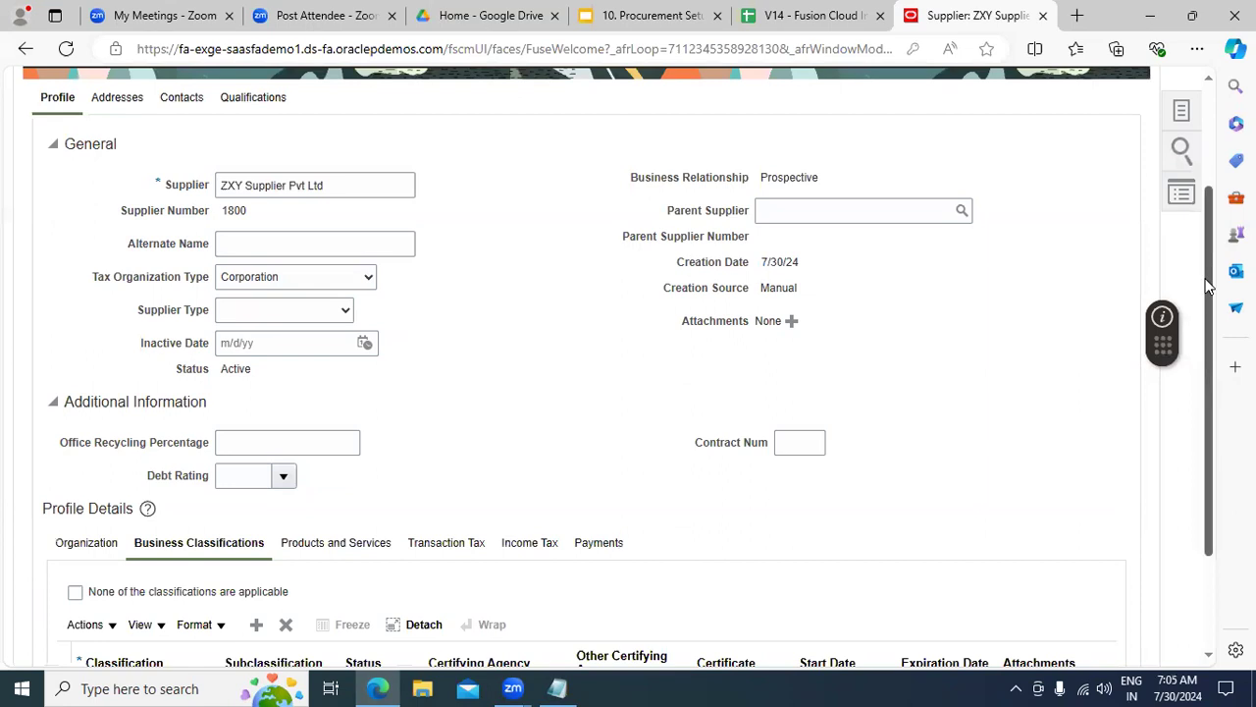
pyautogui.moveTo(1208, 285); pyautogui.dragTo(1208, 303)
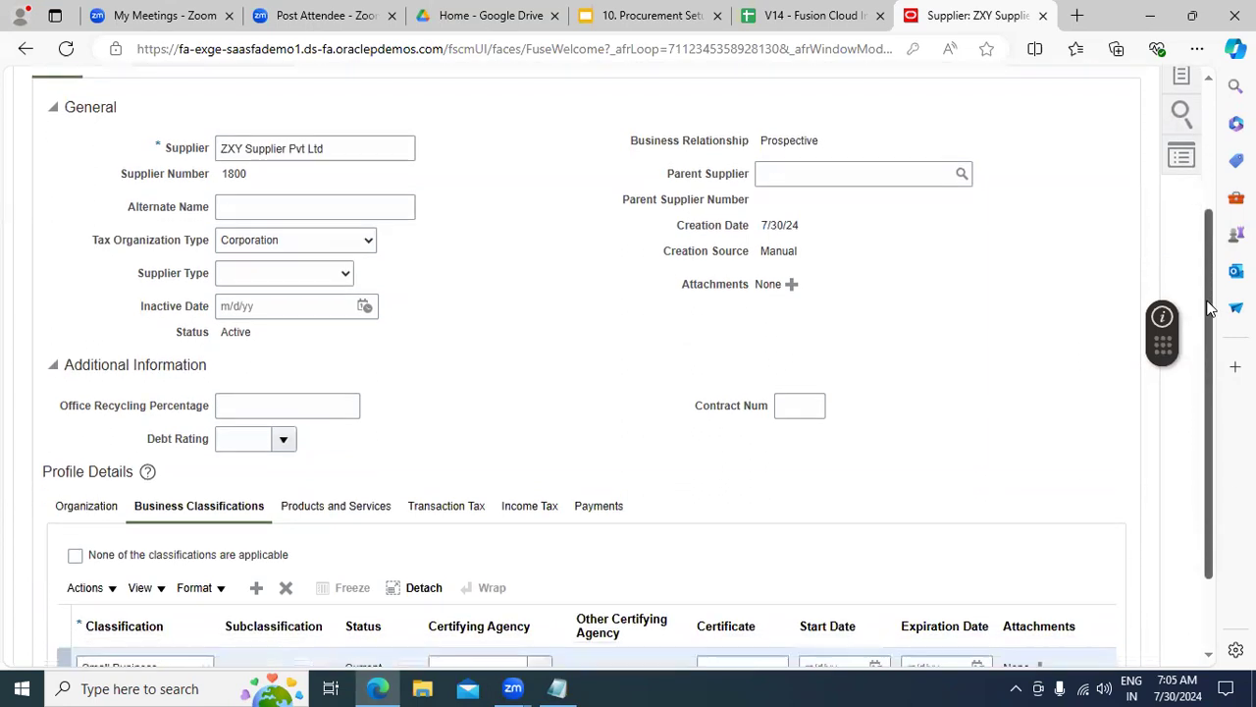
# Step: On Products and Services, add the Computer Supplies, Printers and Office Supplies categories
pyautogui.click(350, 508)
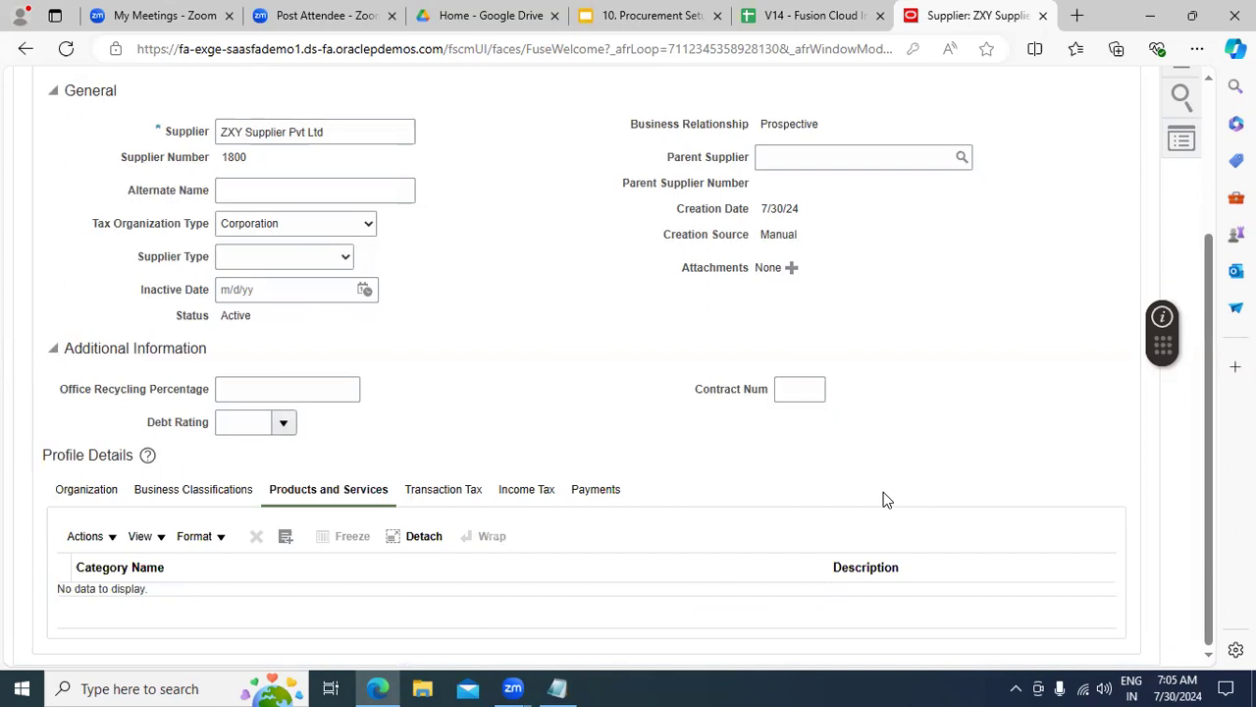
pyautogui.click(286, 538)
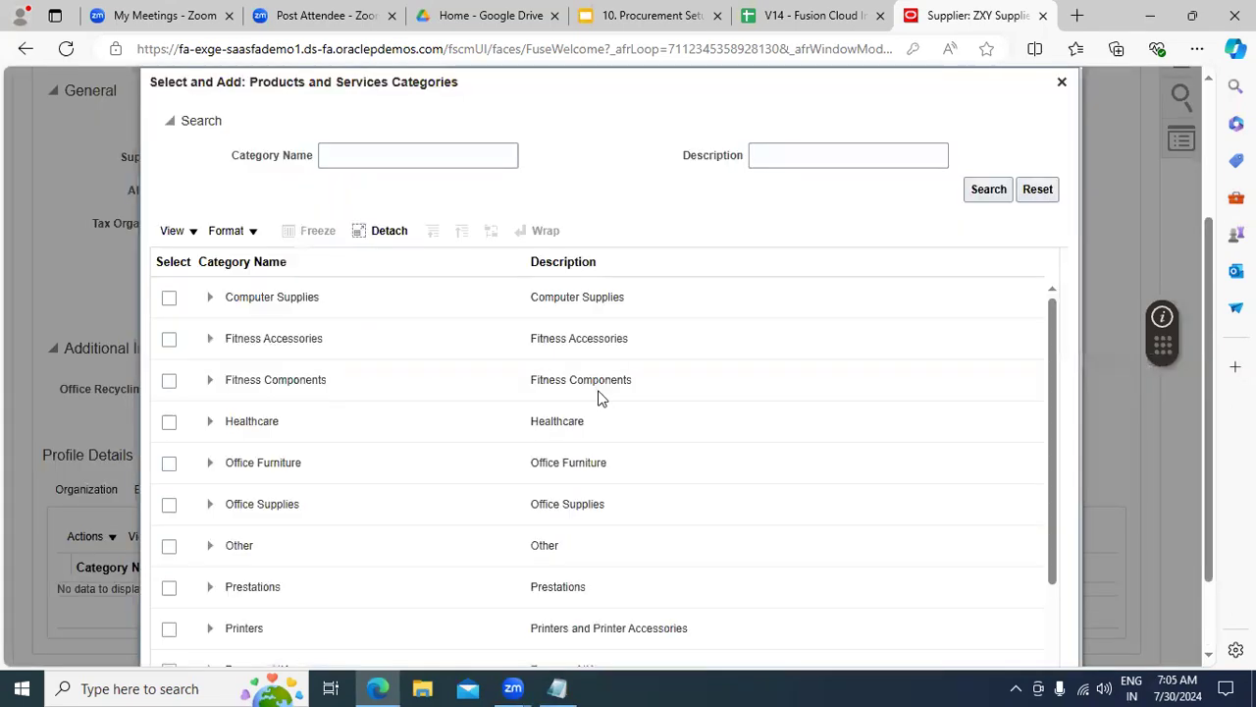
pyautogui.click(169, 298)
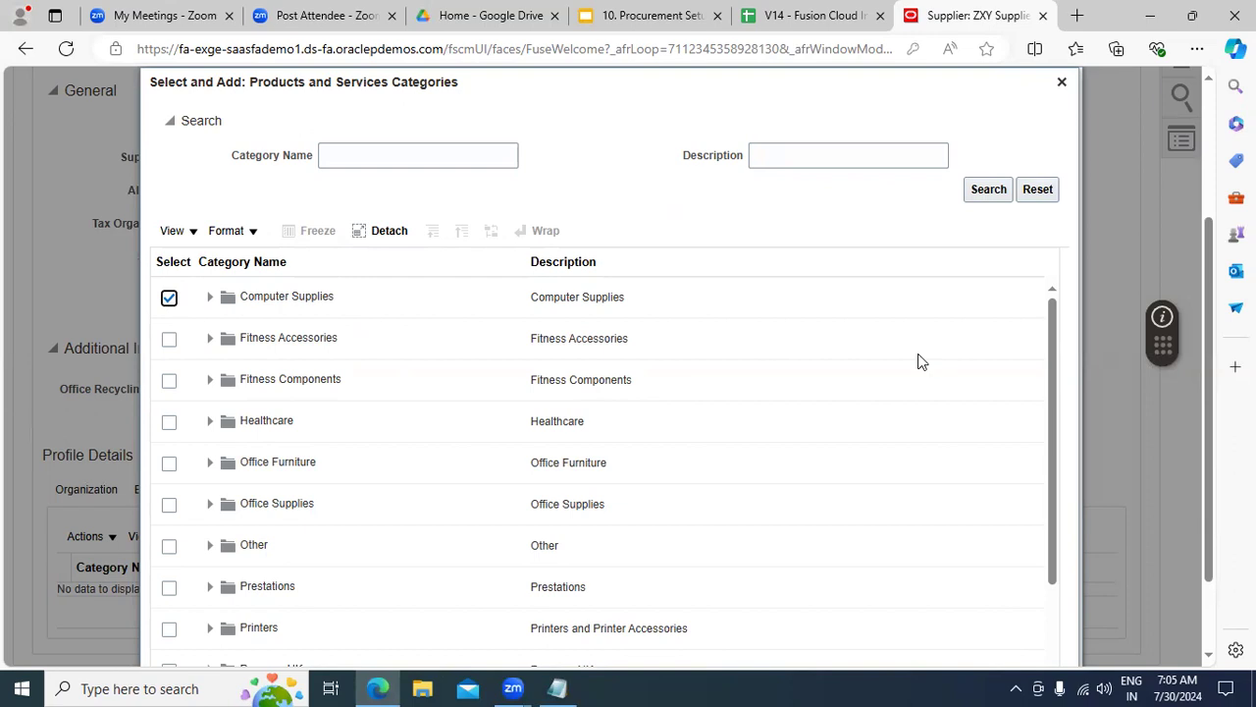
pyautogui.scroll(-2, 1210, 388)
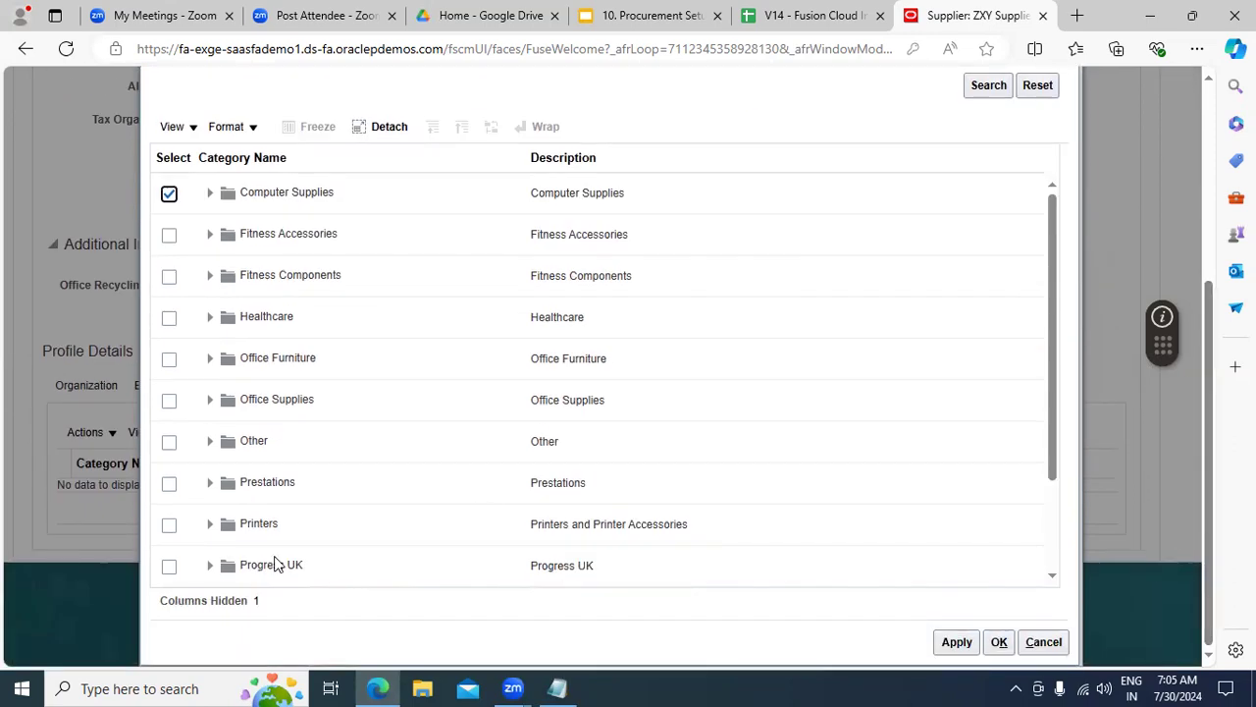
pyautogui.click(170, 527)
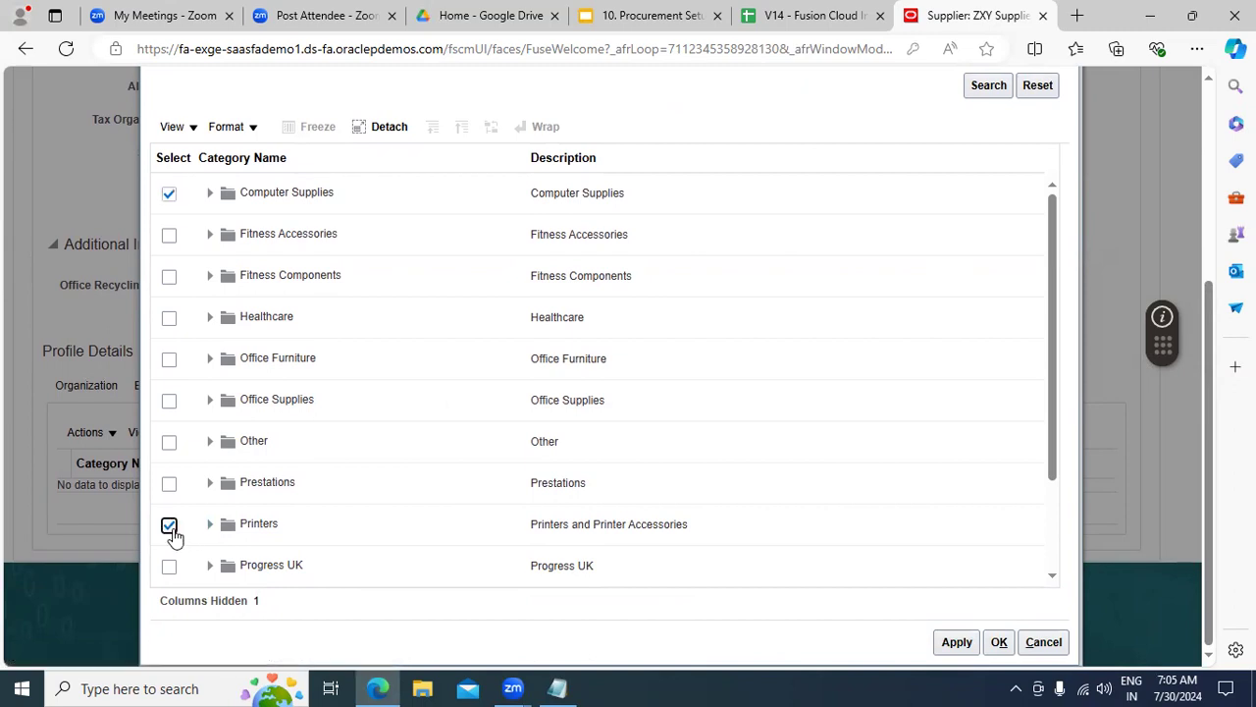
pyautogui.click(170, 402)
pyautogui.click(996, 643)
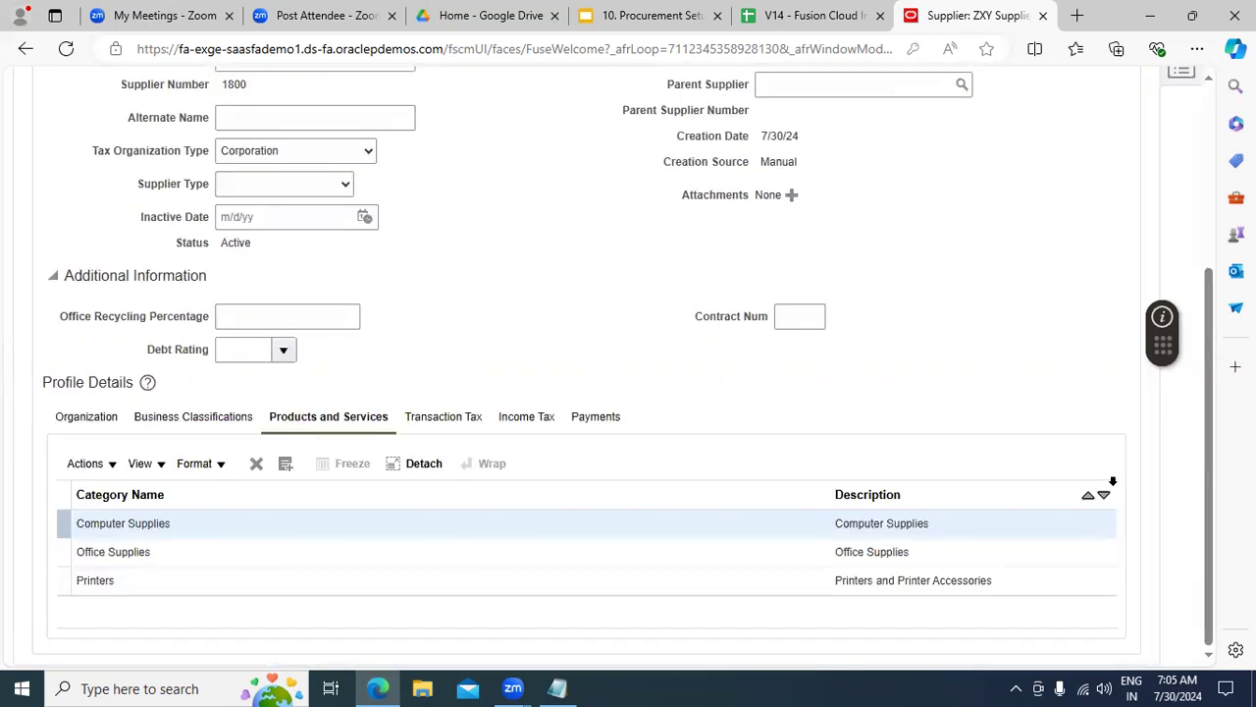
# Step: Save the supplier changes and switch to its empty Addresses list
pyautogui.moveTo(1209, 463); pyautogui.dragTo(1220, 218)
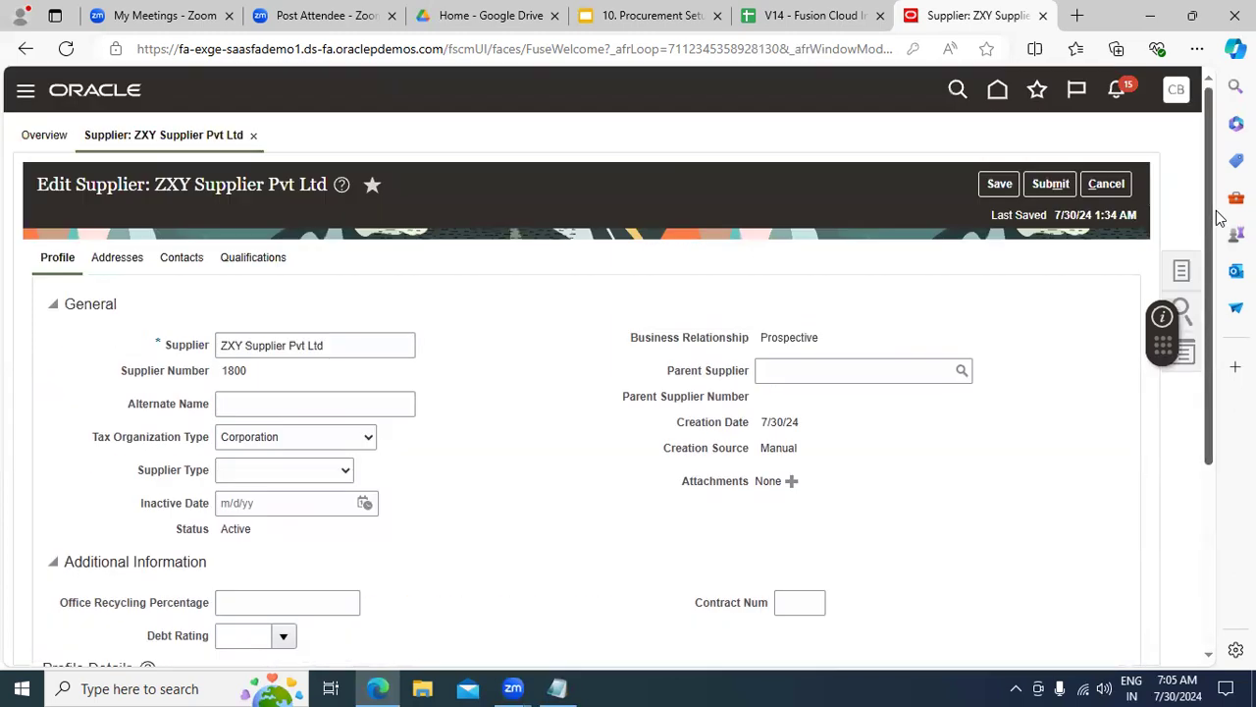
pyautogui.click(1001, 184)
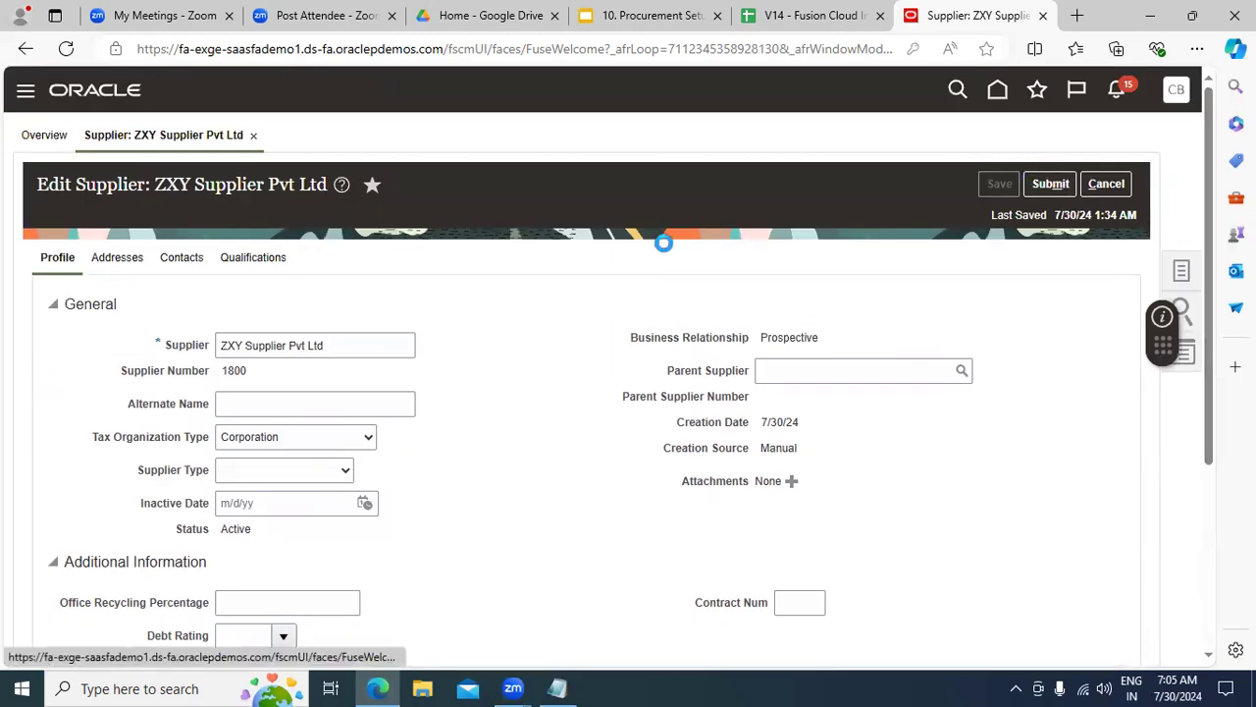
pyautogui.click(134, 263)
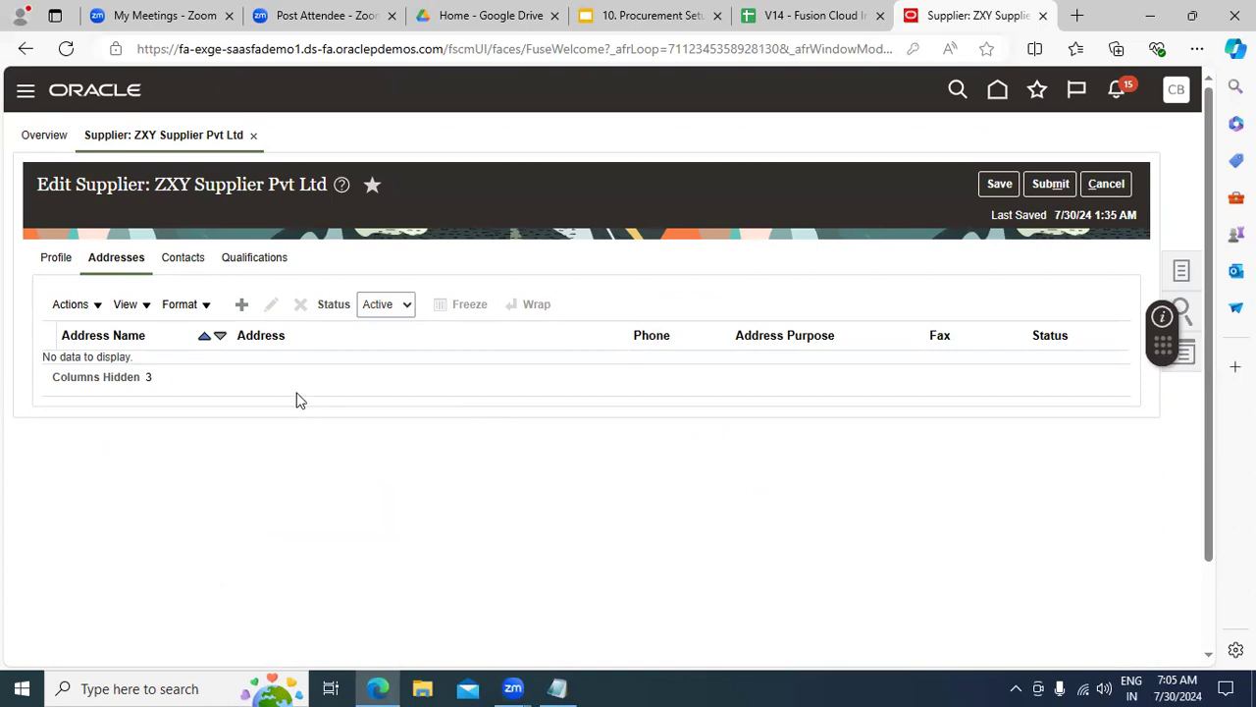
# Step: Create a new supplier address named 'Hesiburg Street, US'
pyautogui.click(243, 305)
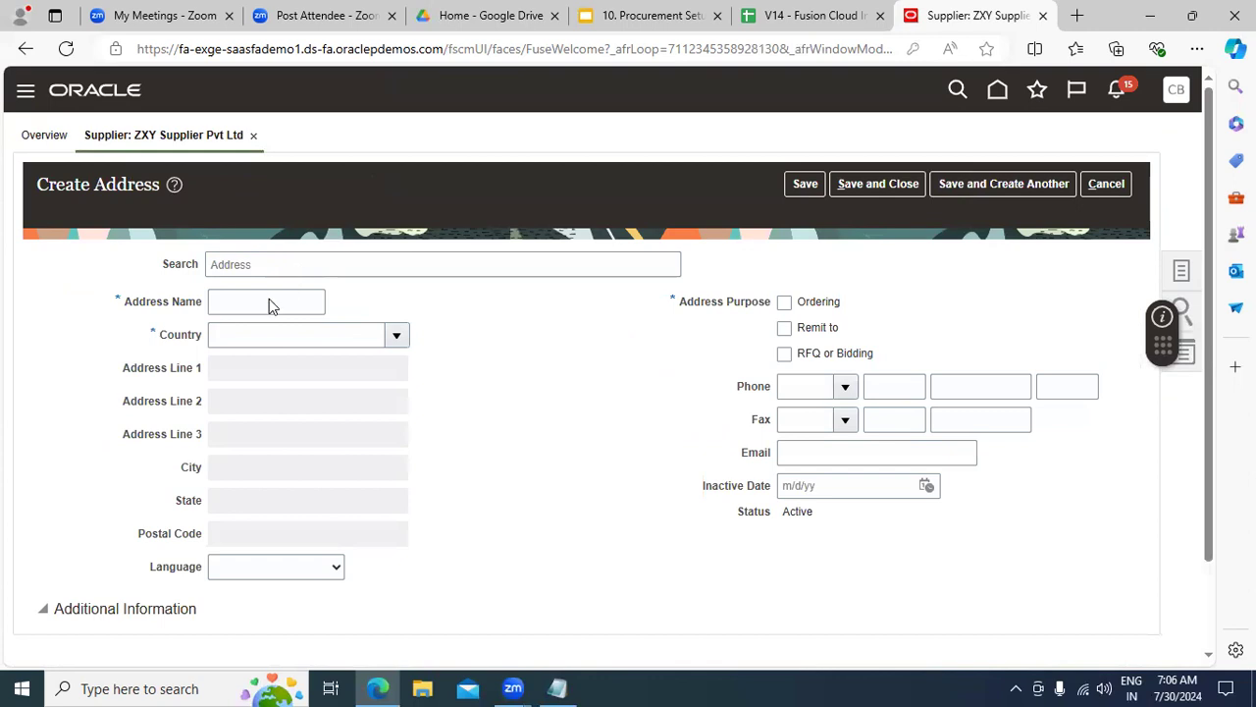
pyautogui.click(248, 307)
pyautogui.write('Hesiburg')
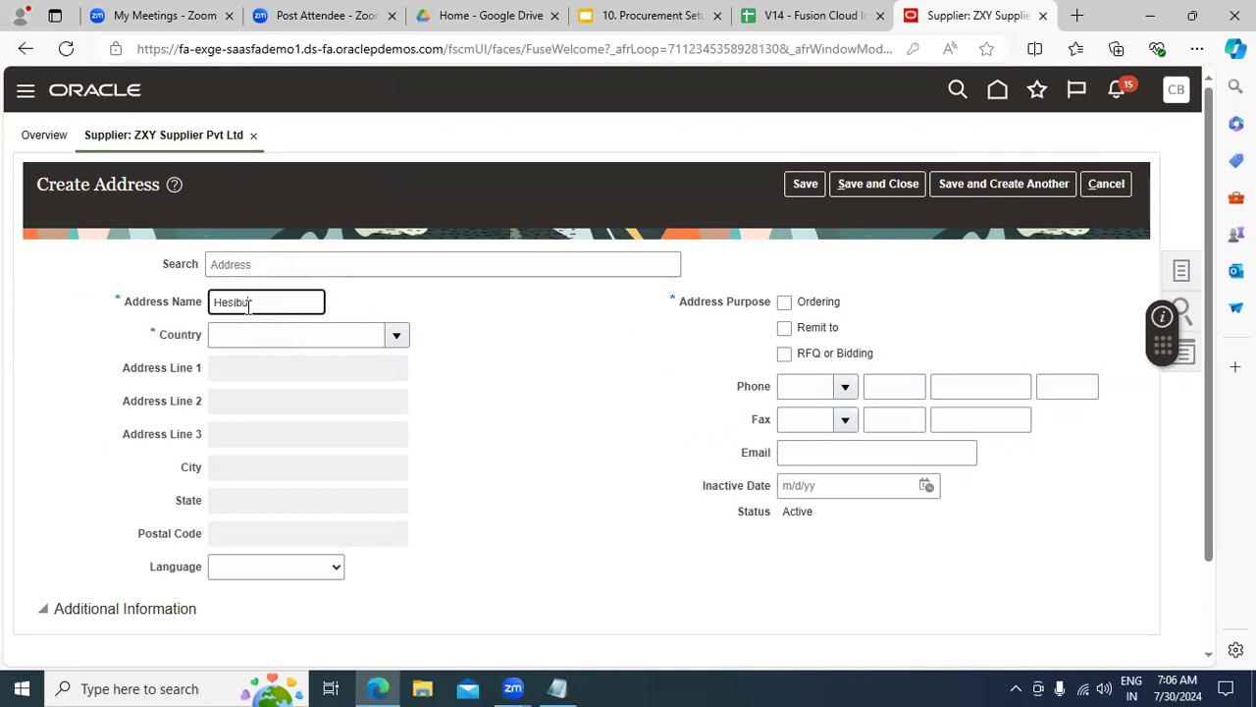
pyautogui.write(' Street, US')
pyautogui.click(464, 358)
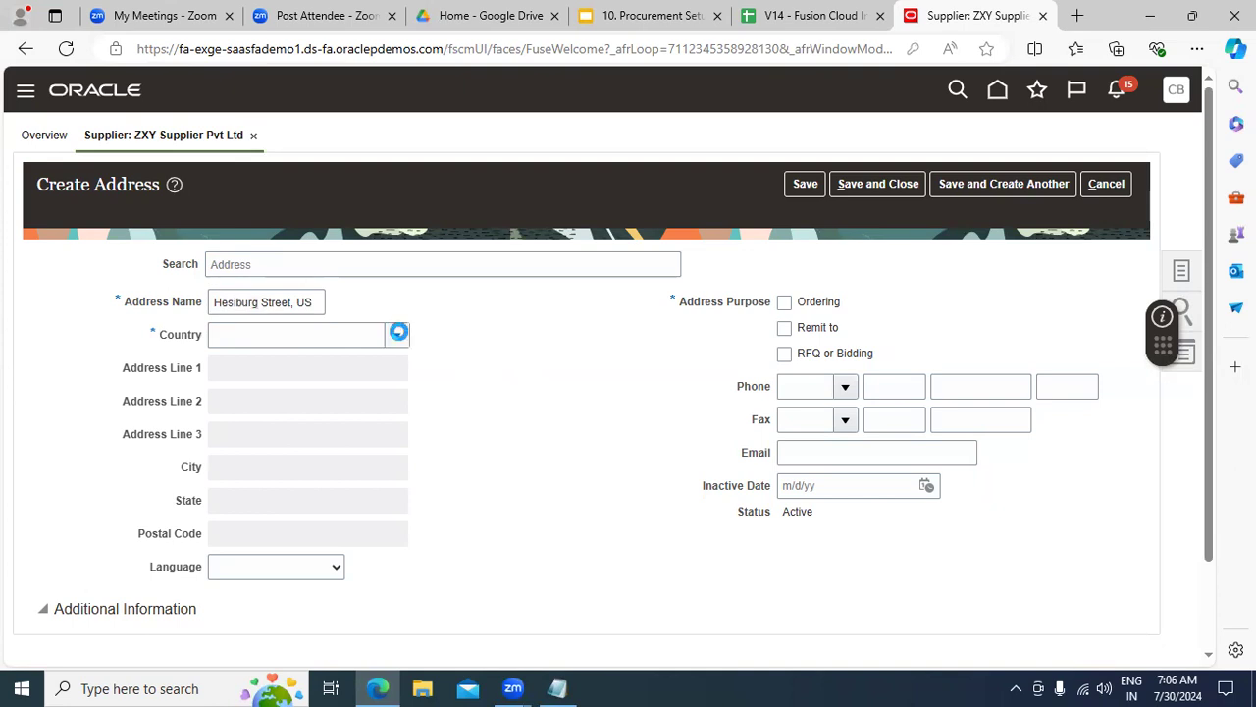
# Step: Search country code US and set United States as the address country
pyautogui.click(398, 334)
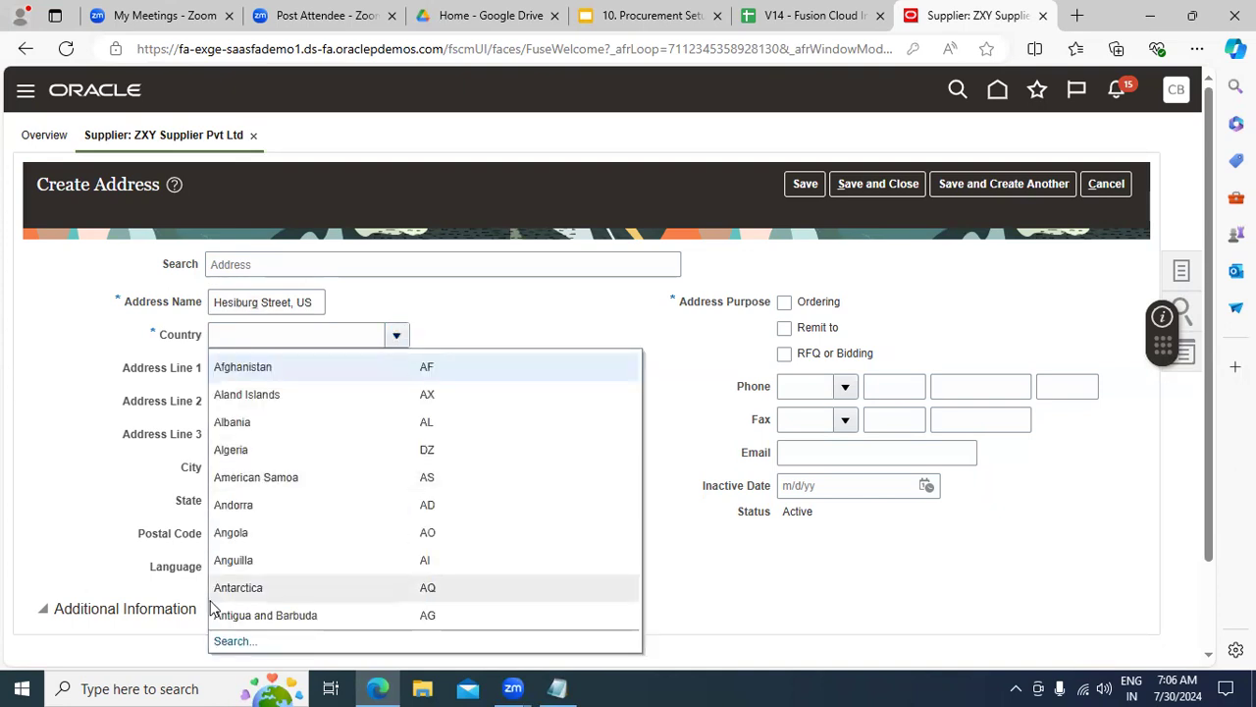
pyautogui.click(235, 641)
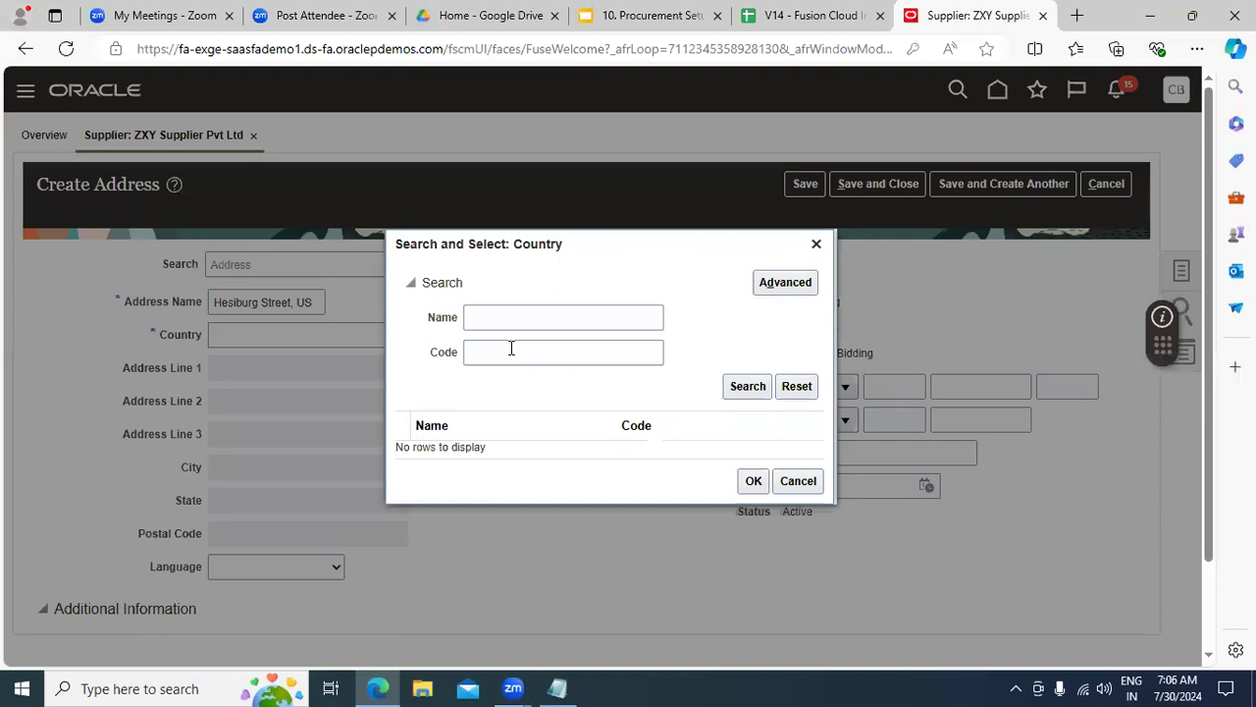
pyautogui.click(512, 351)
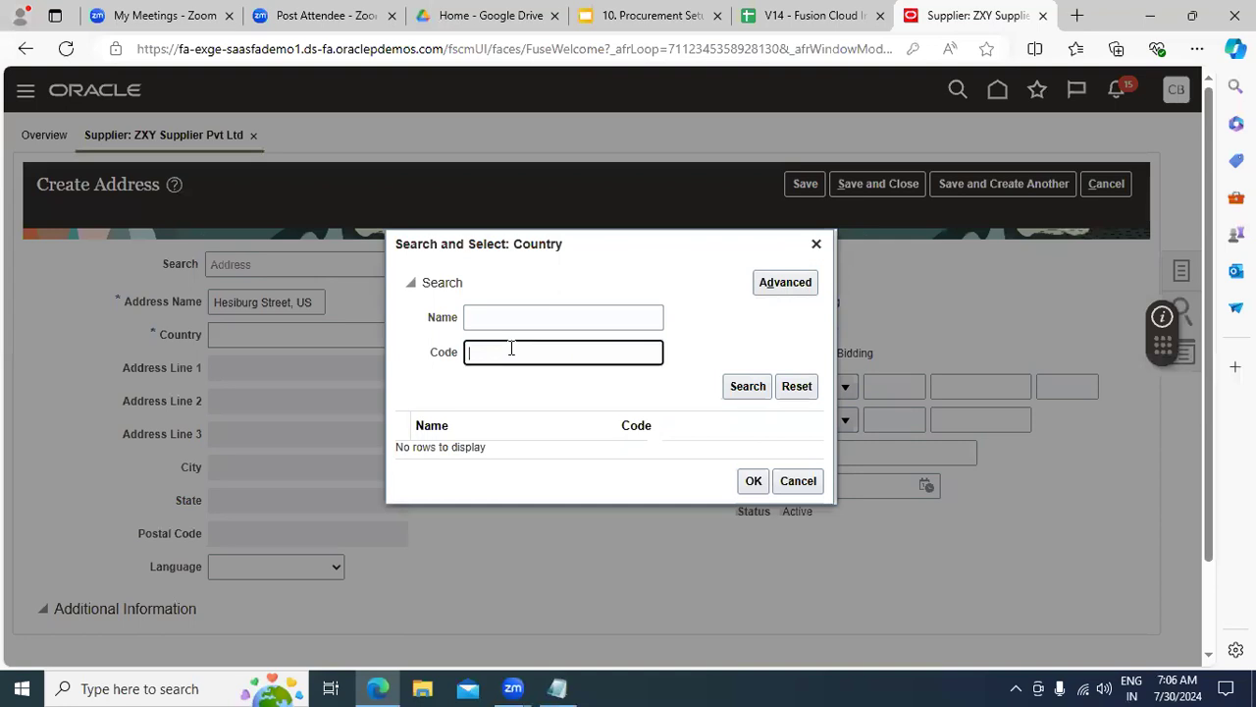
pyautogui.write('US')
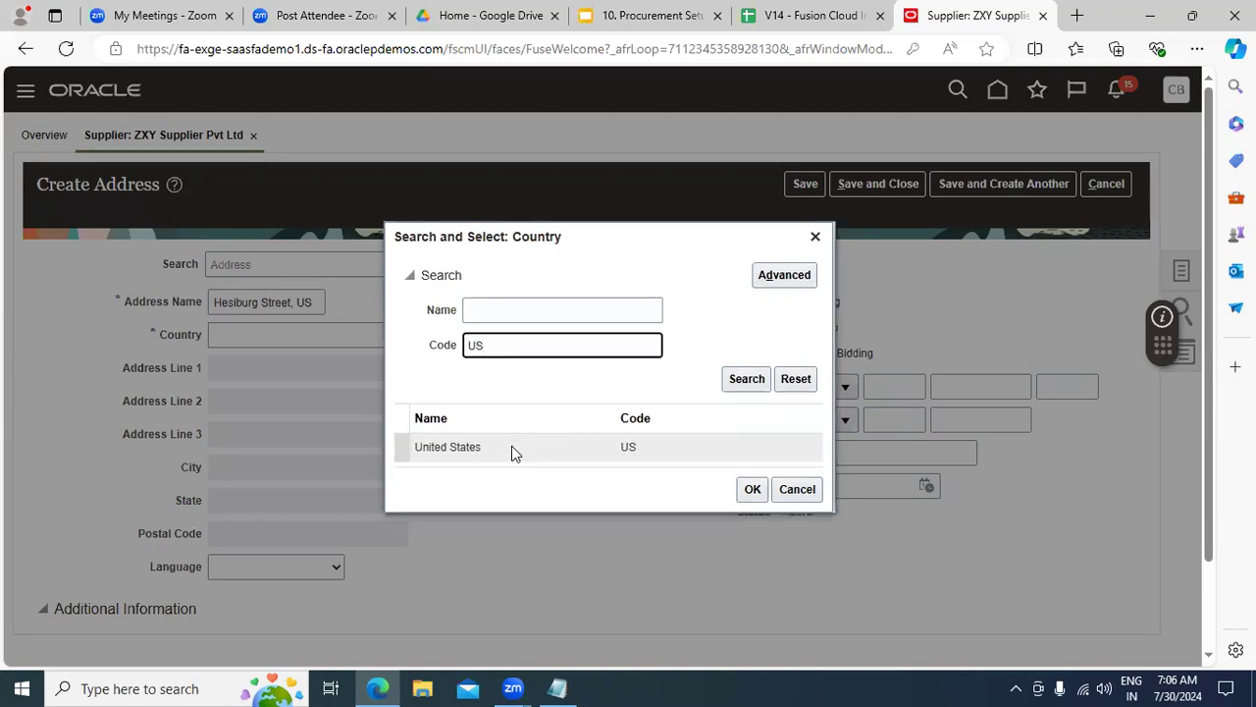
pyautogui.click(514, 447)
pyautogui.click(749, 489)
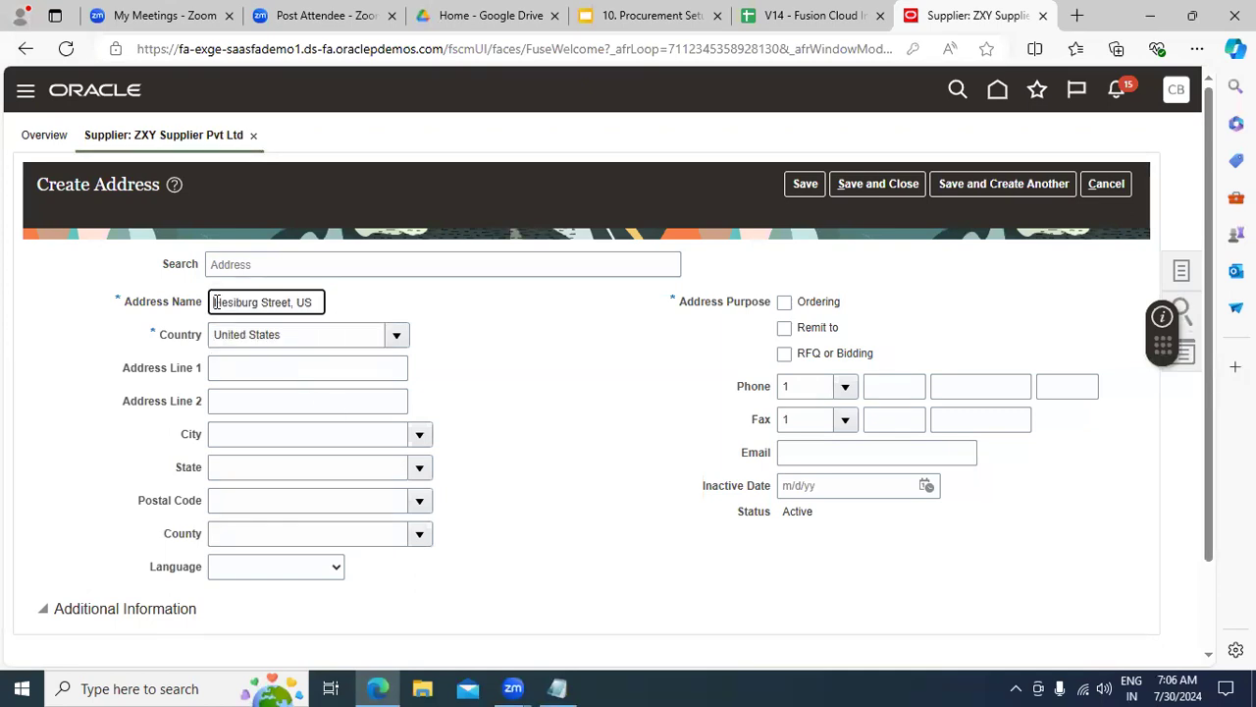
# Step: Copy the address name 'Hesiburg Street, US' into Address Line 1
pyautogui.moveTo(214, 302); pyautogui.dragTo(350, 311)
pyautogui.hotkey('ctrl', 'c')
pyautogui.click(231, 367)
pyautogui.hotkey('ctrl', 'v')
pyautogui.click(601, 431)
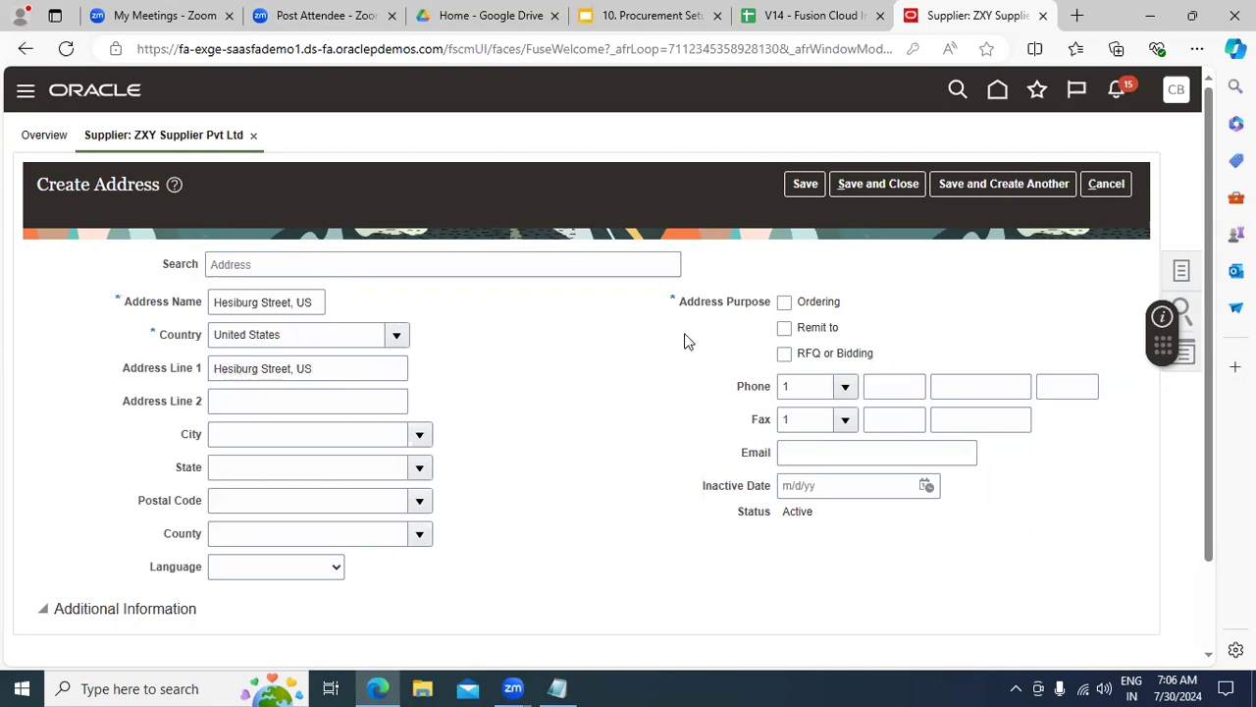
# Step: Mark the address for Ordering, RFQ or Bidding and Remit to, and save it
pyautogui.click(826, 306)
pyautogui.click(807, 354)
pyautogui.click(809, 336)
pyautogui.click(801, 183)
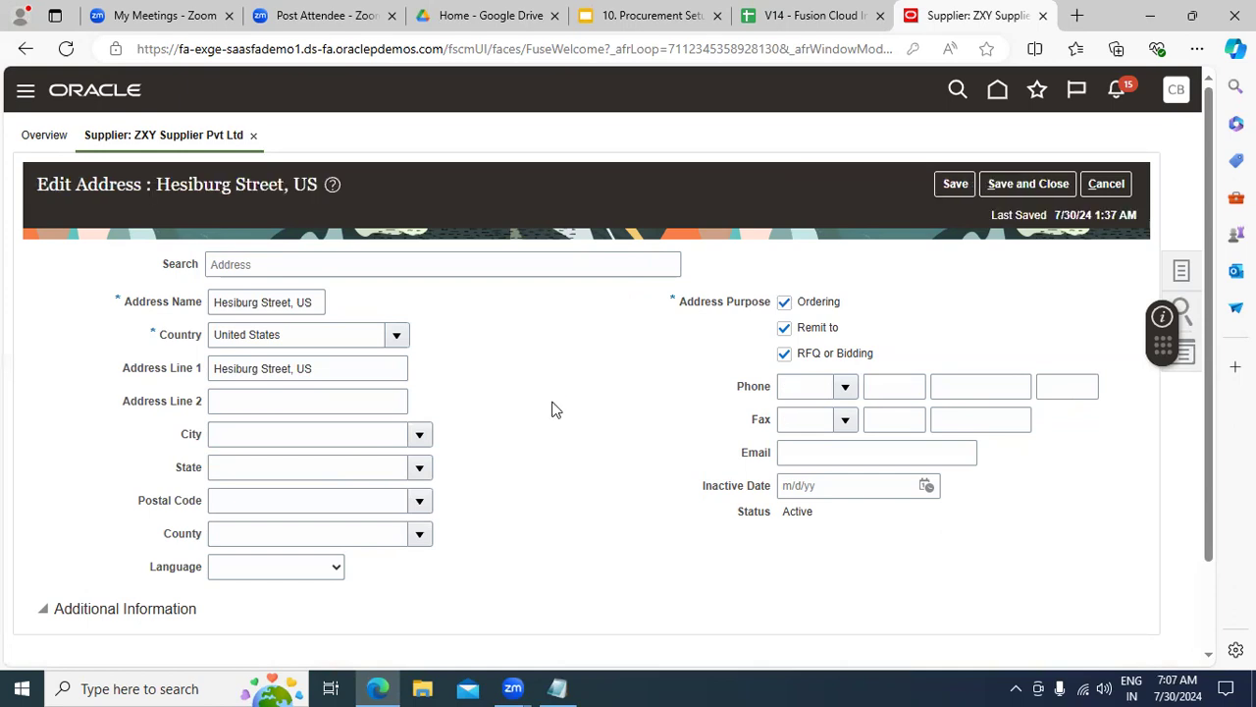
# Step: Save and close the Hesiburg Street address and go to the supplier's contacts
pyautogui.click(1032, 186)
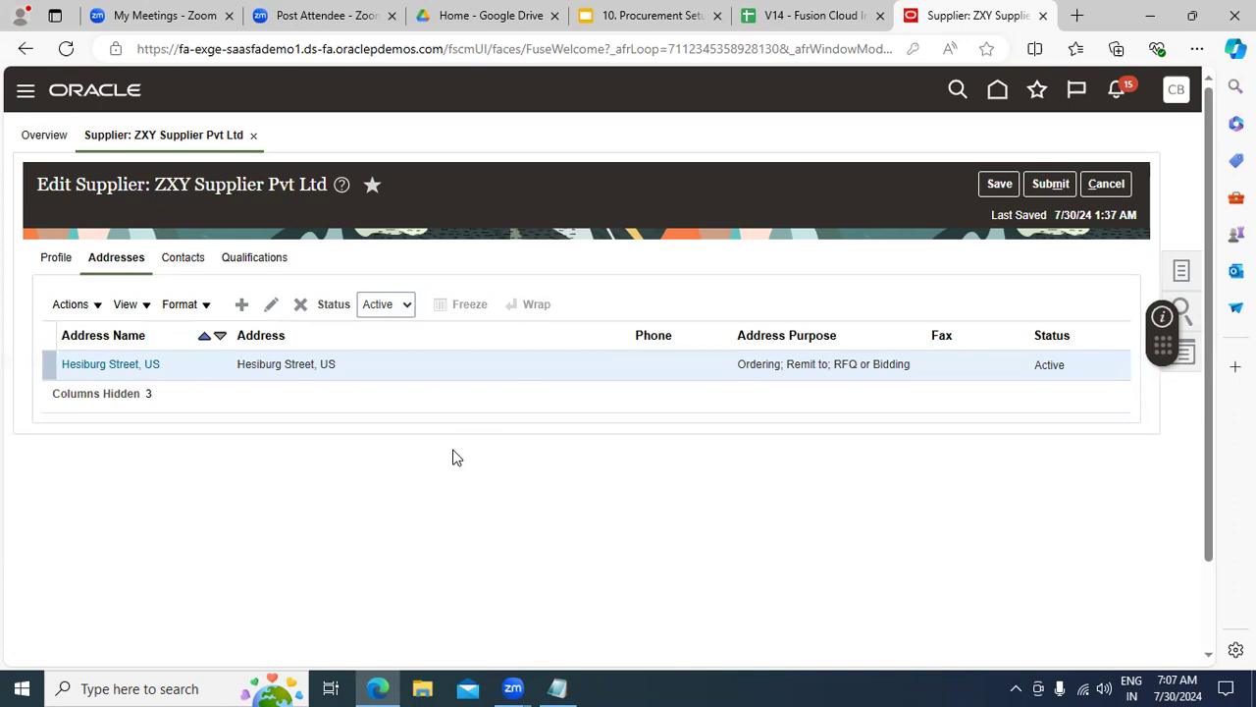
pyautogui.click(183, 260)
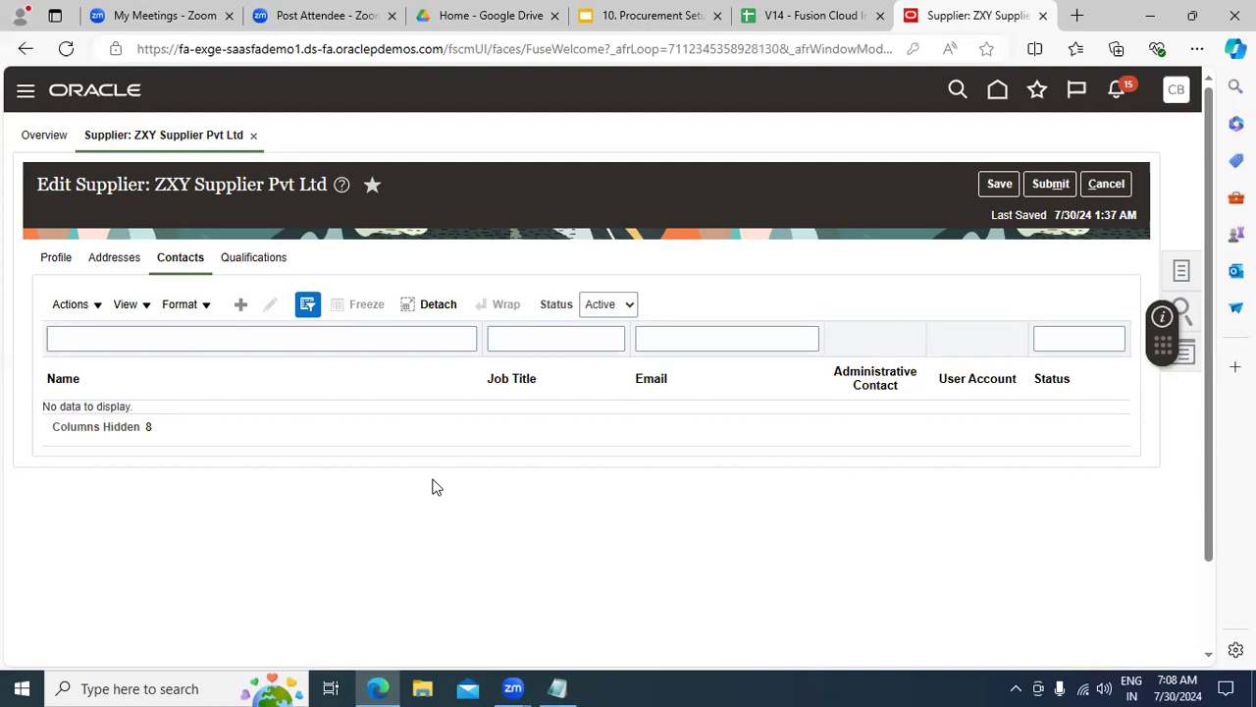
# Step: Start a new supplier contact and enter the contact's first and last name
pyautogui.click(248, 304)
pyautogui.click(289, 292)
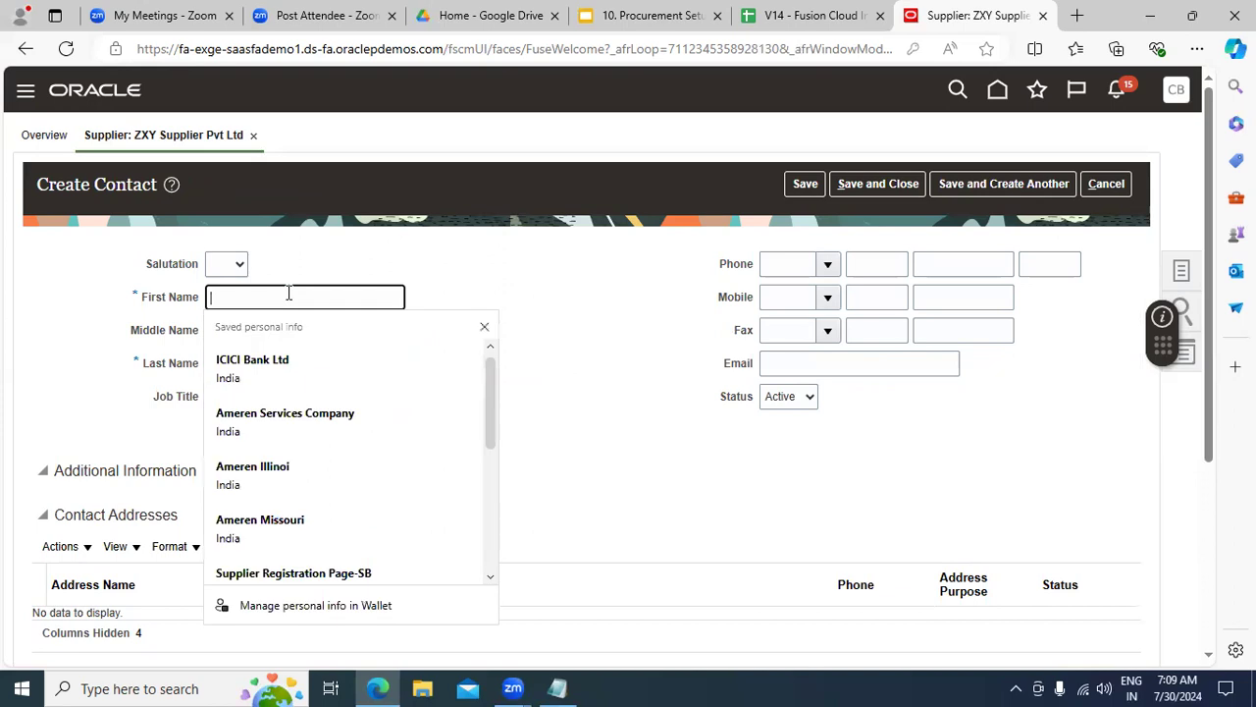
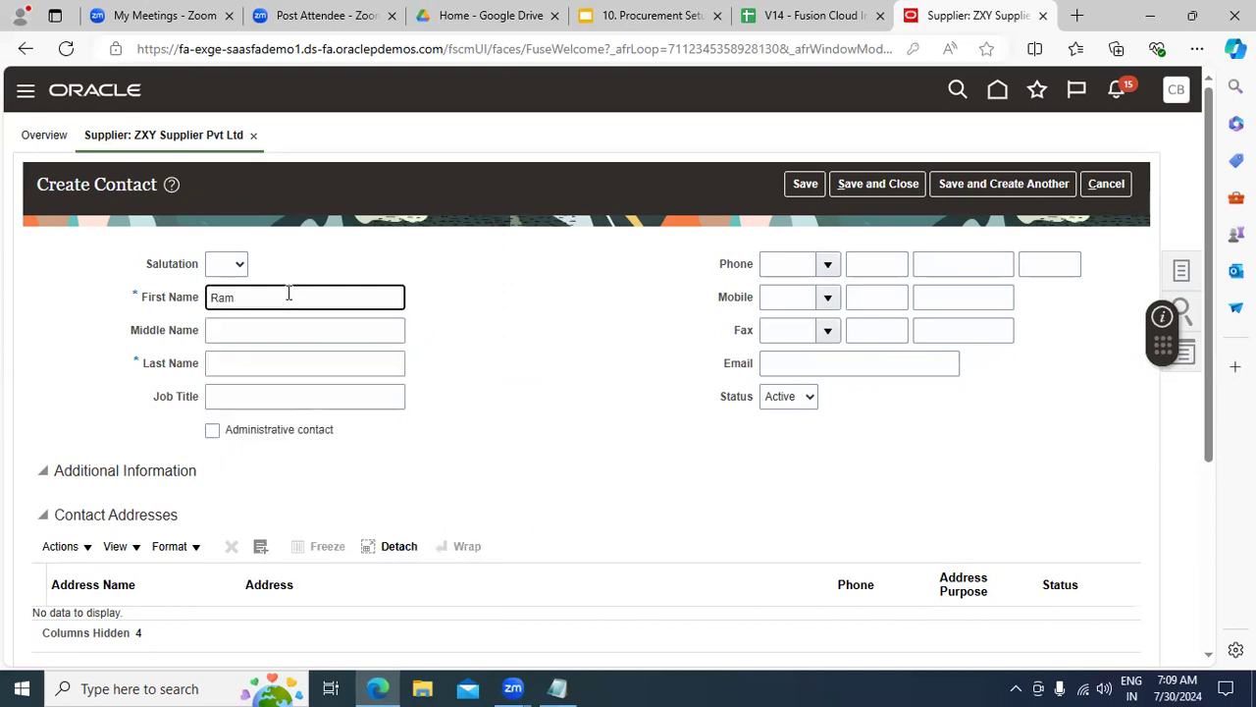
pyautogui.click(239, 353)
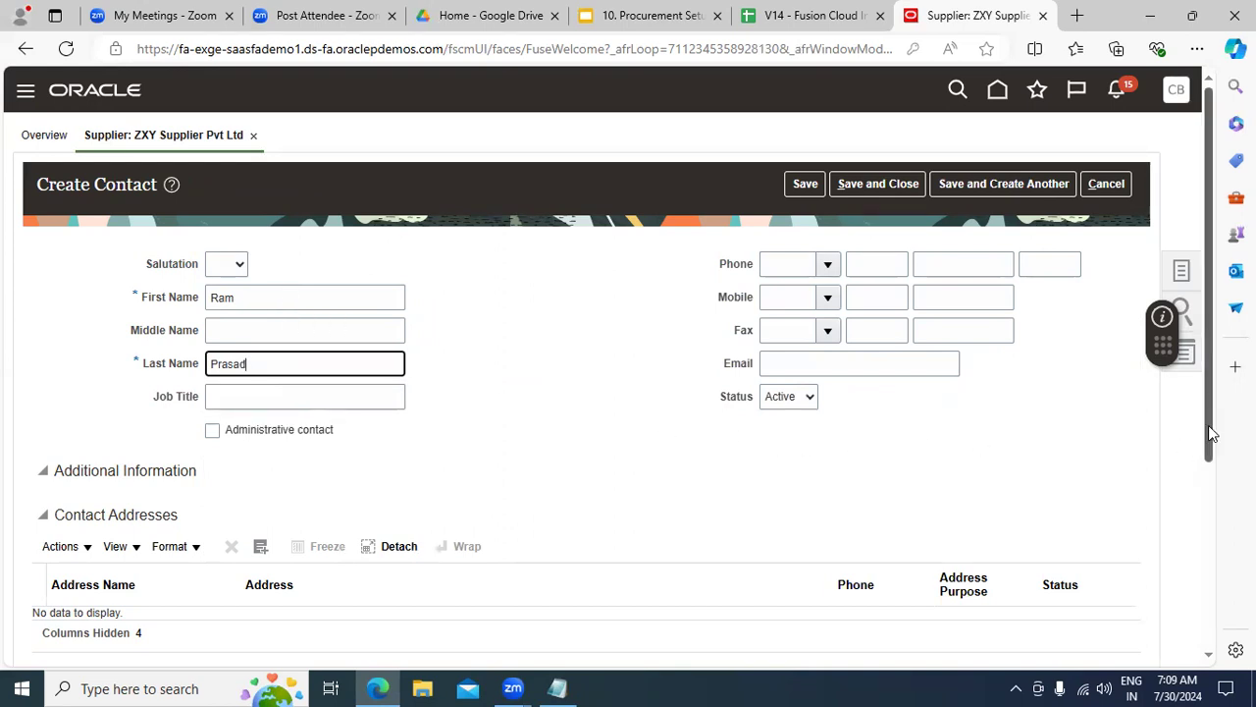
pyautogui.moveTo(1210, 433); pyautogui.dragTo(1211, 533)
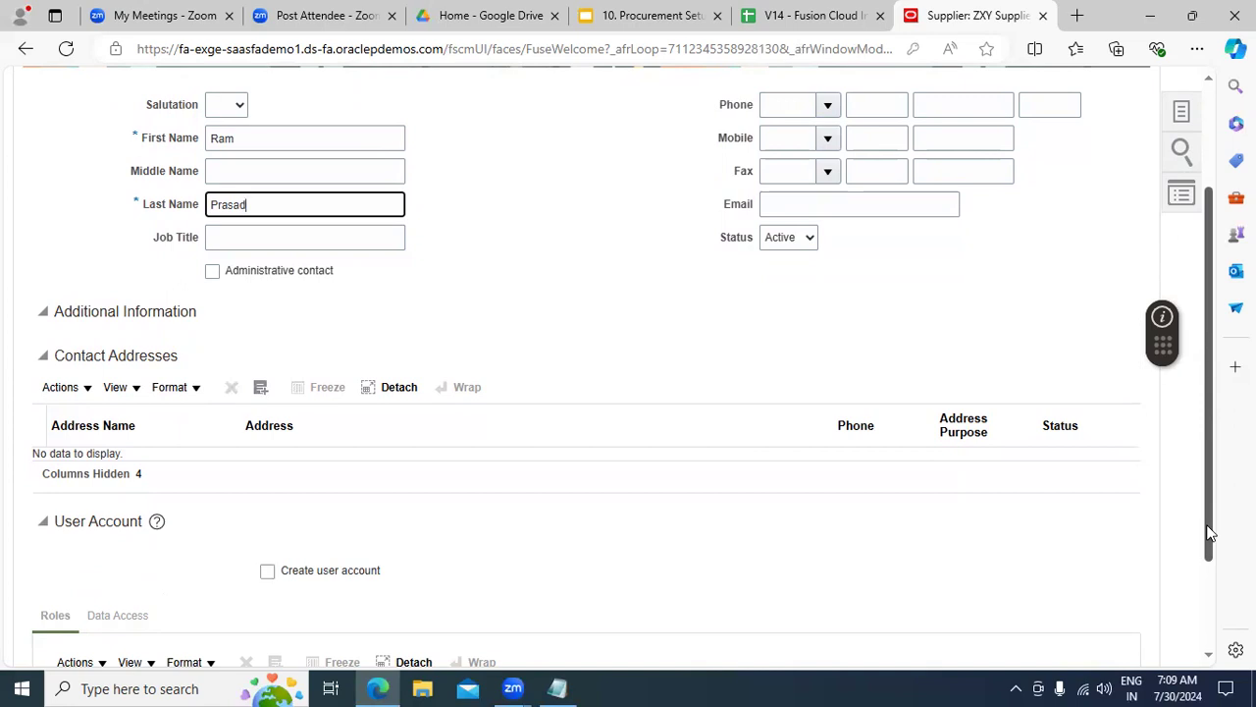
# Step: Switch on Create user account for the new contact
pyautogui.click(297, 576)
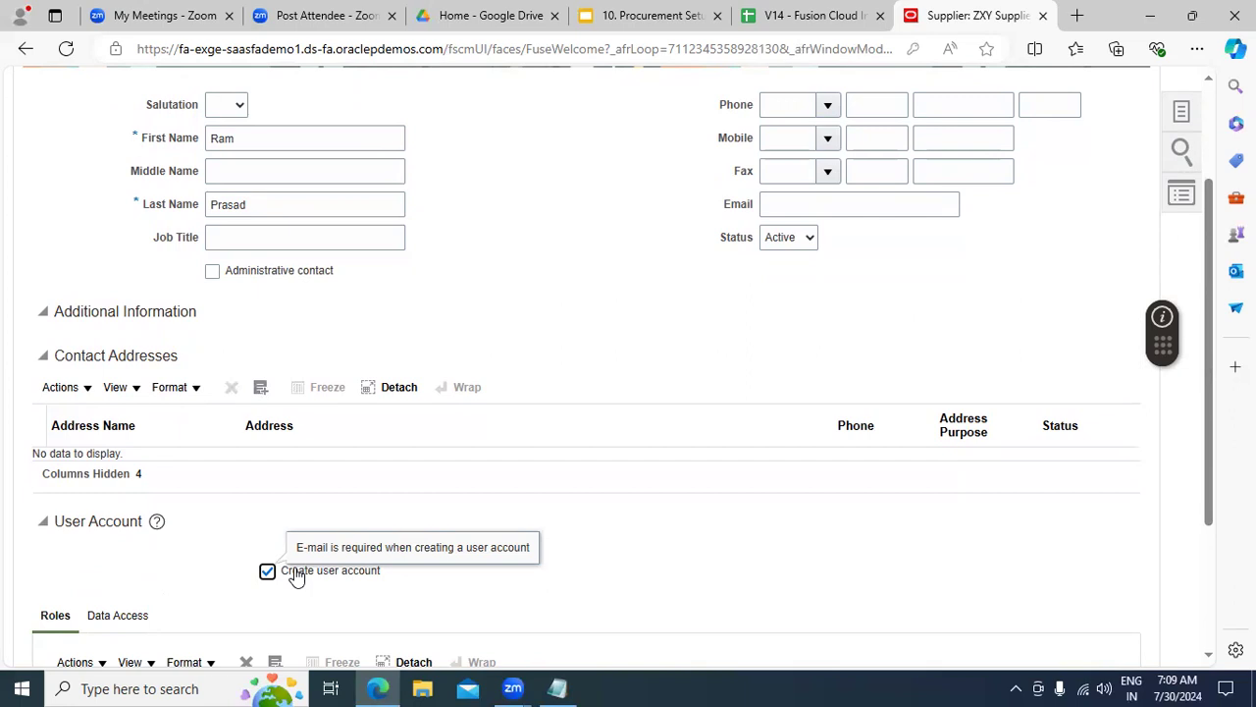
pyautogui.click(297, 576)
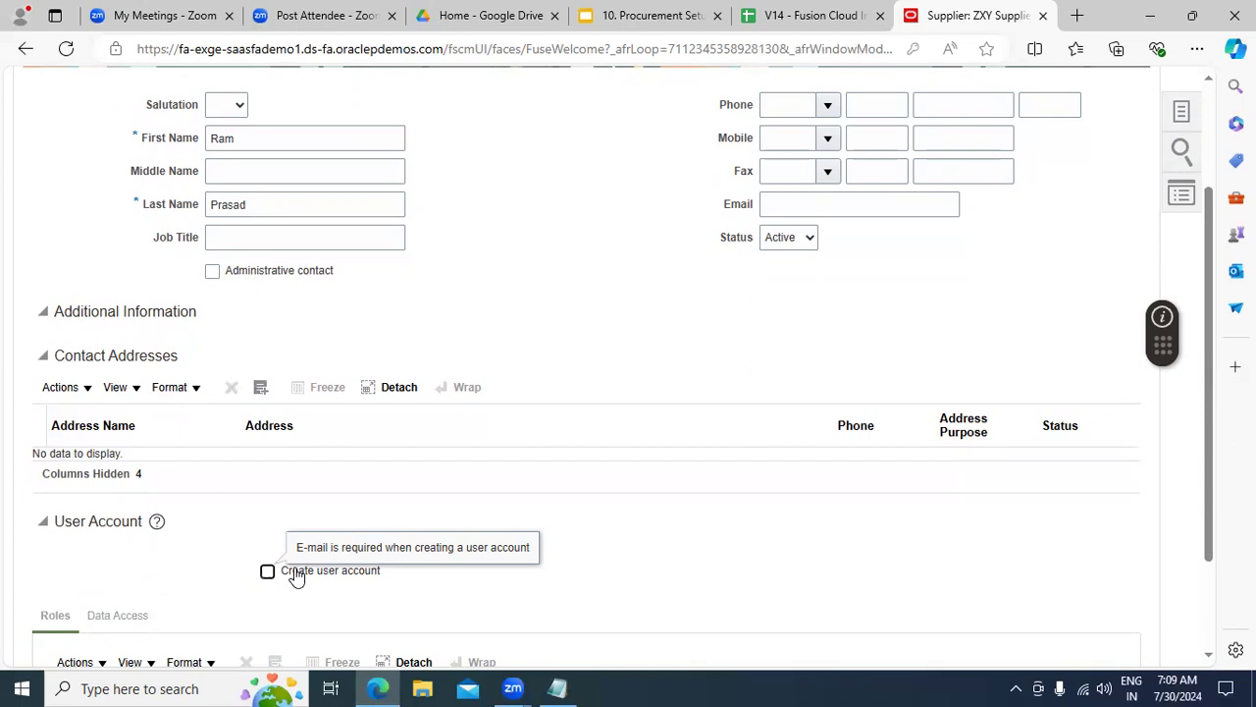
pyautogui.click(294, 575)
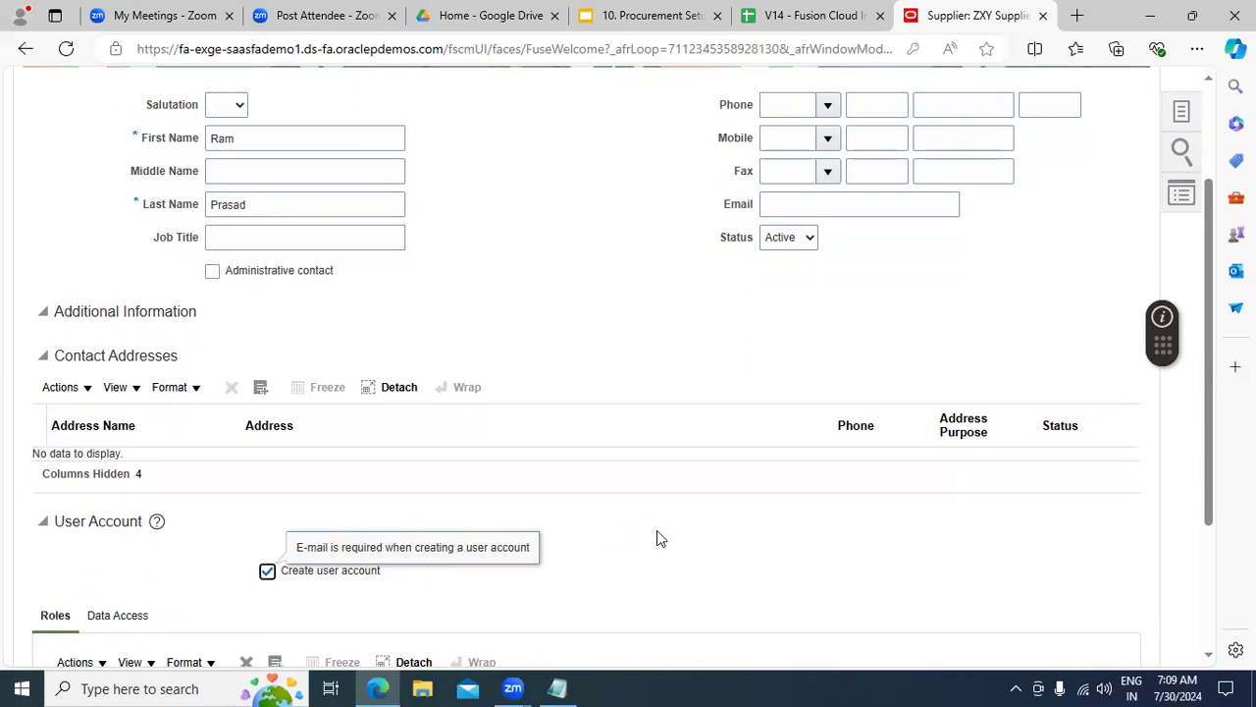
pyautogui.scroll(-2, 1214, 456)
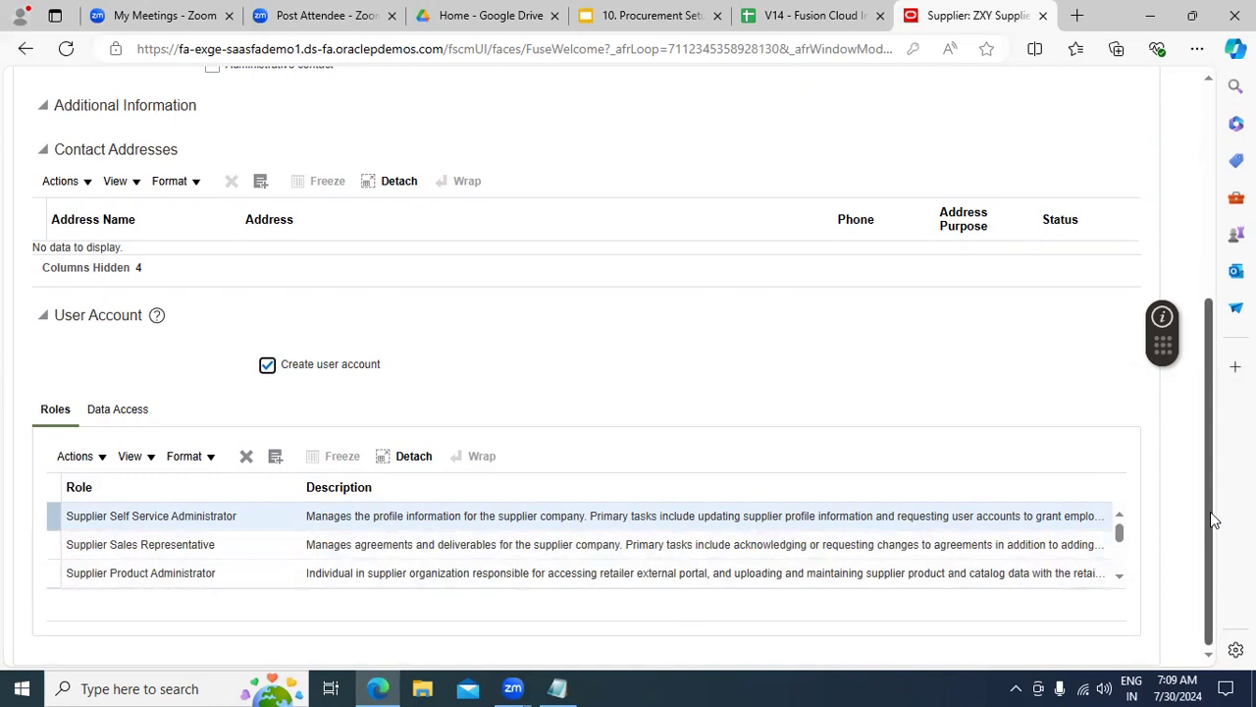
# Step: Select the Supplier Sales Representative role in the Roles table
pyautogui.click(264, 544)
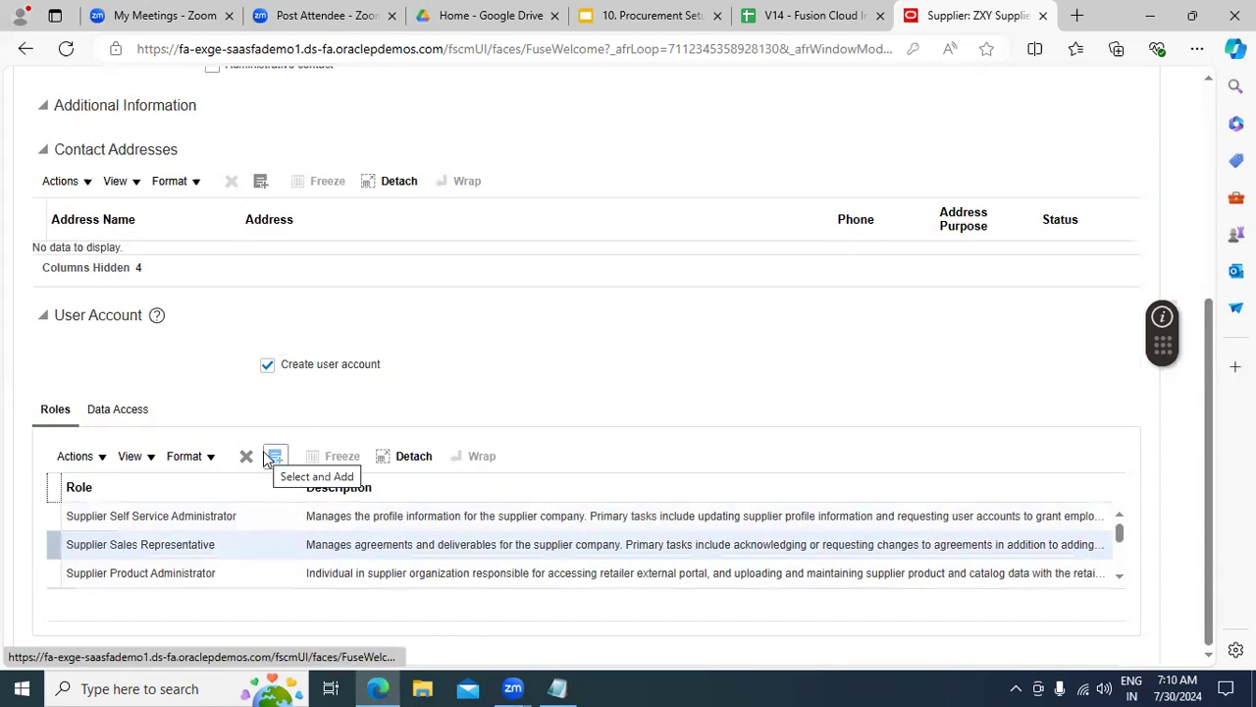
pyautogui.click(1119, 577)
pyautogui.click(1120, 577)
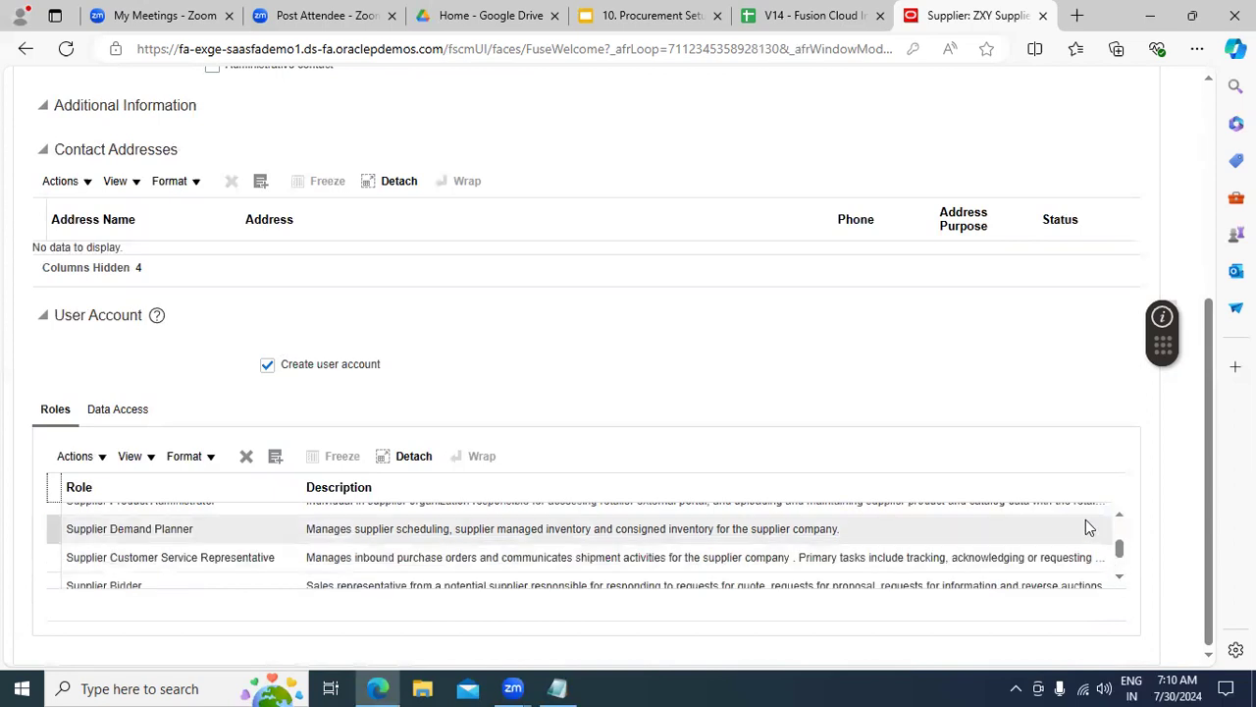
pyautogui.click(1120, 577)
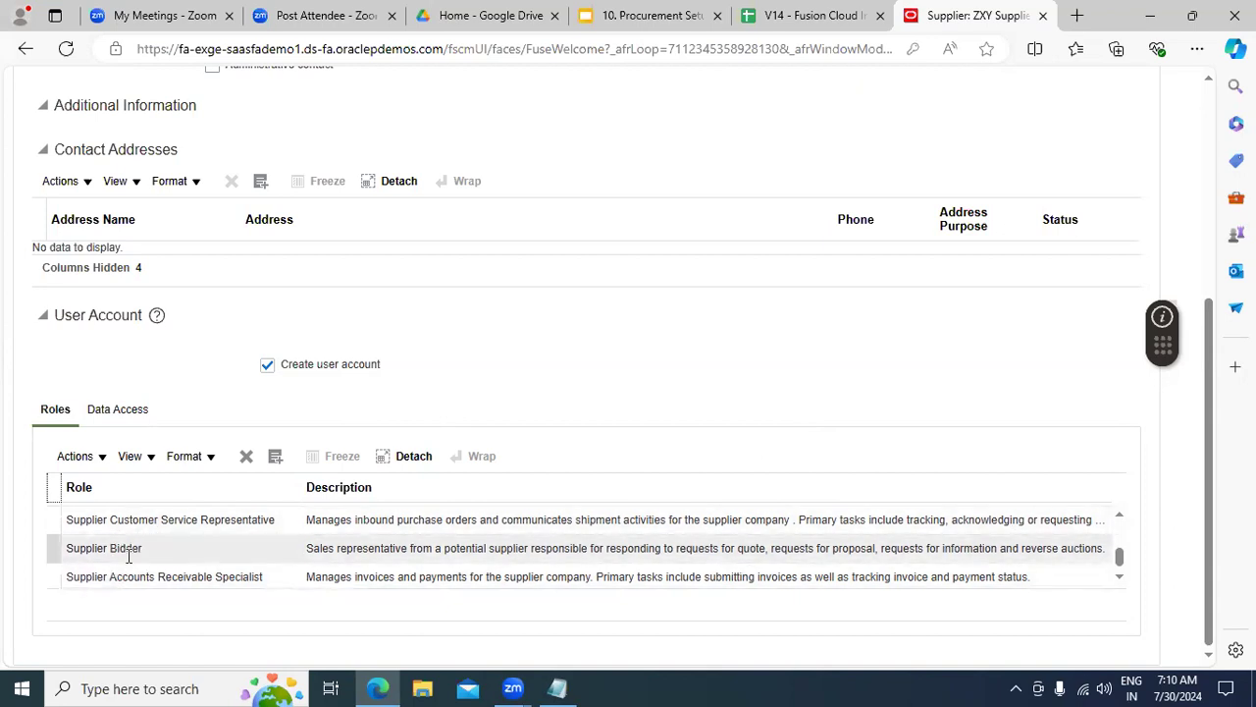
pyautogui.click(1121, 520)
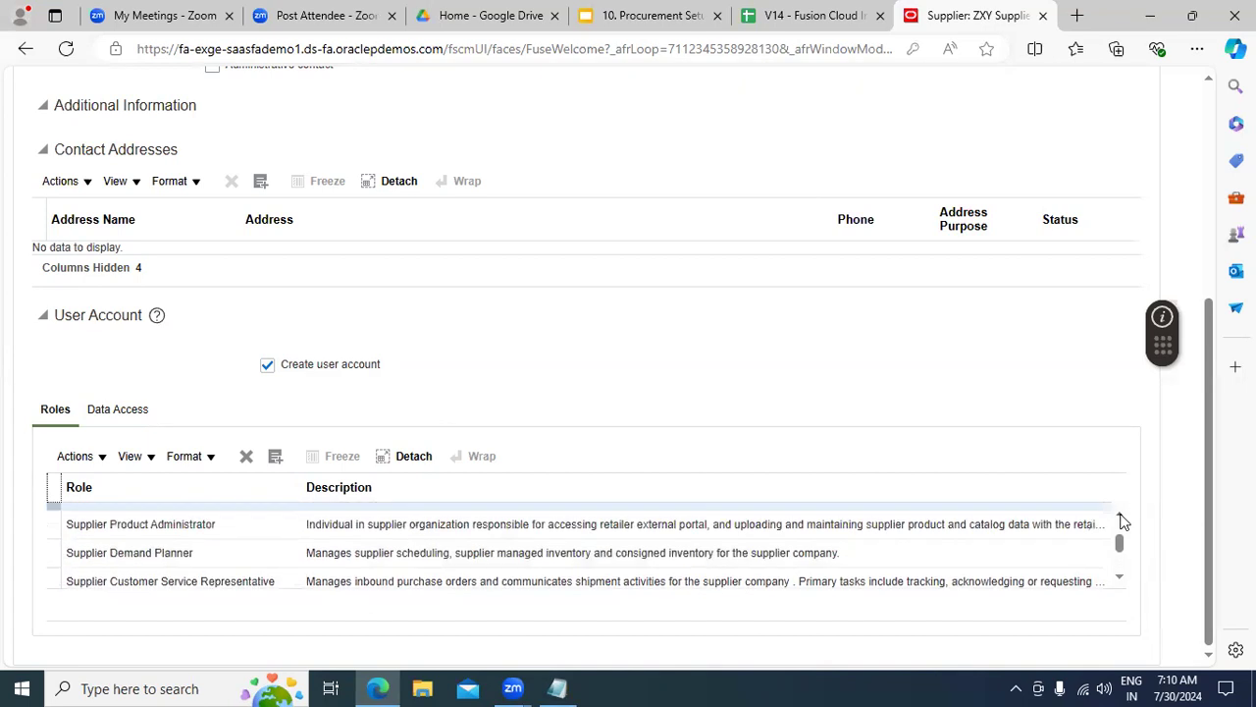
pyautogui.click(1121, 520)
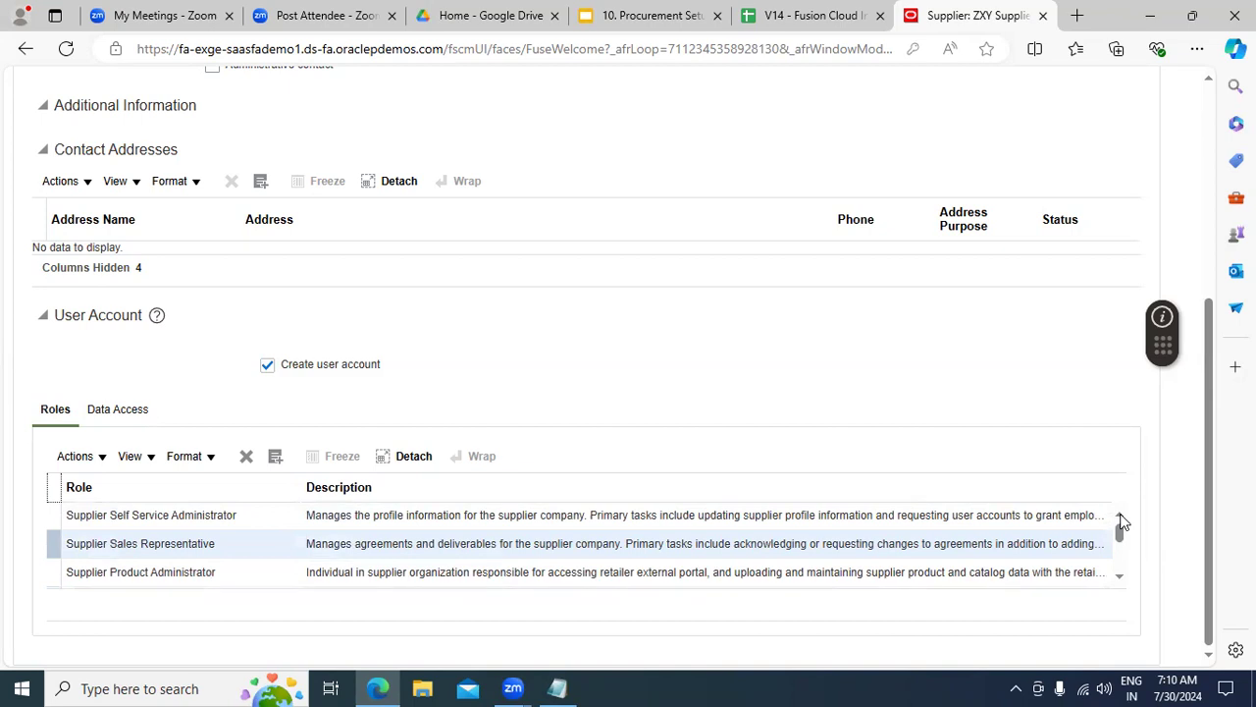
# Step: After the e-mail-required error on saving, fill in the contact's e-mail address
pyautogui.moveTo(1211, 496); pyautogui.dragTo(1208, 292)
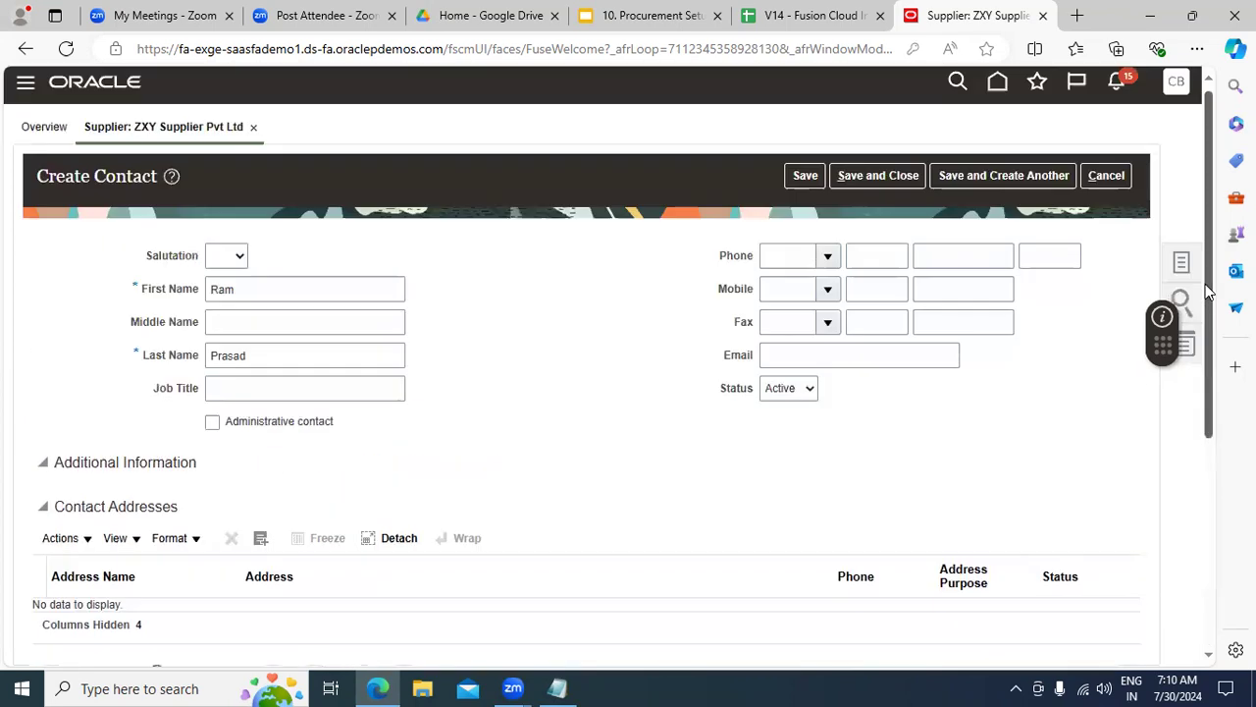
pyautogui.click(808, 181)
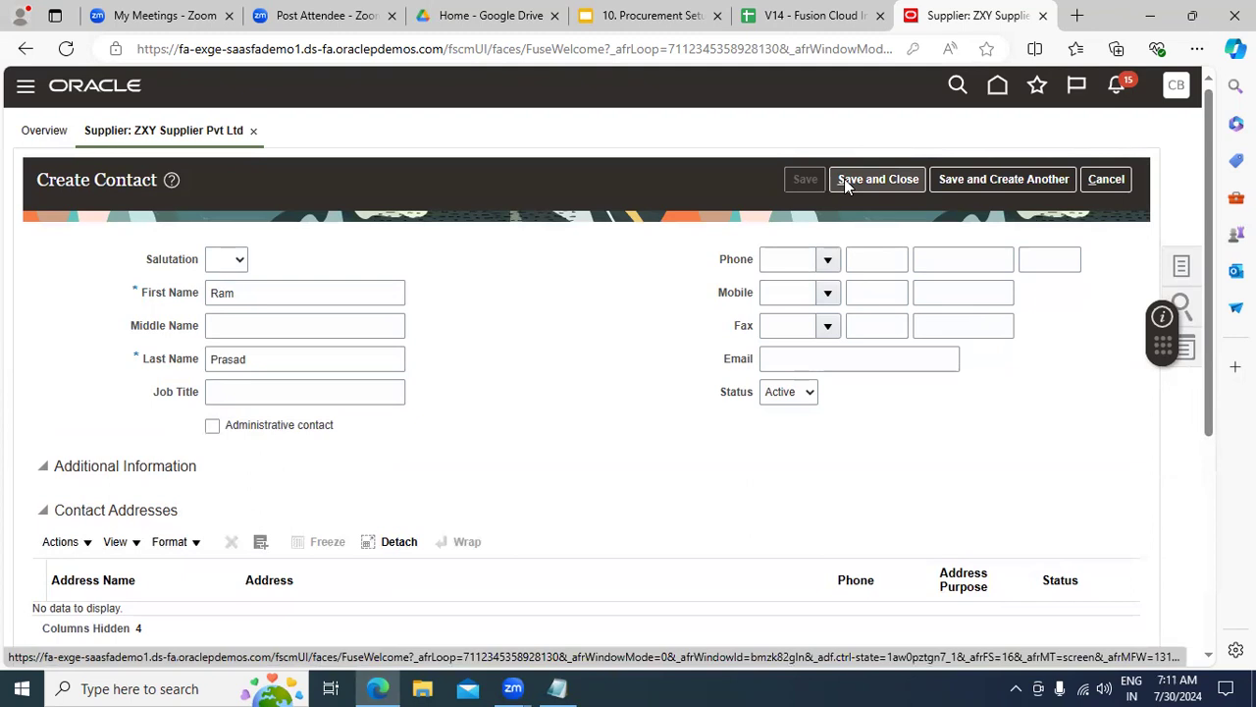
pyautogui.click(846, 182)
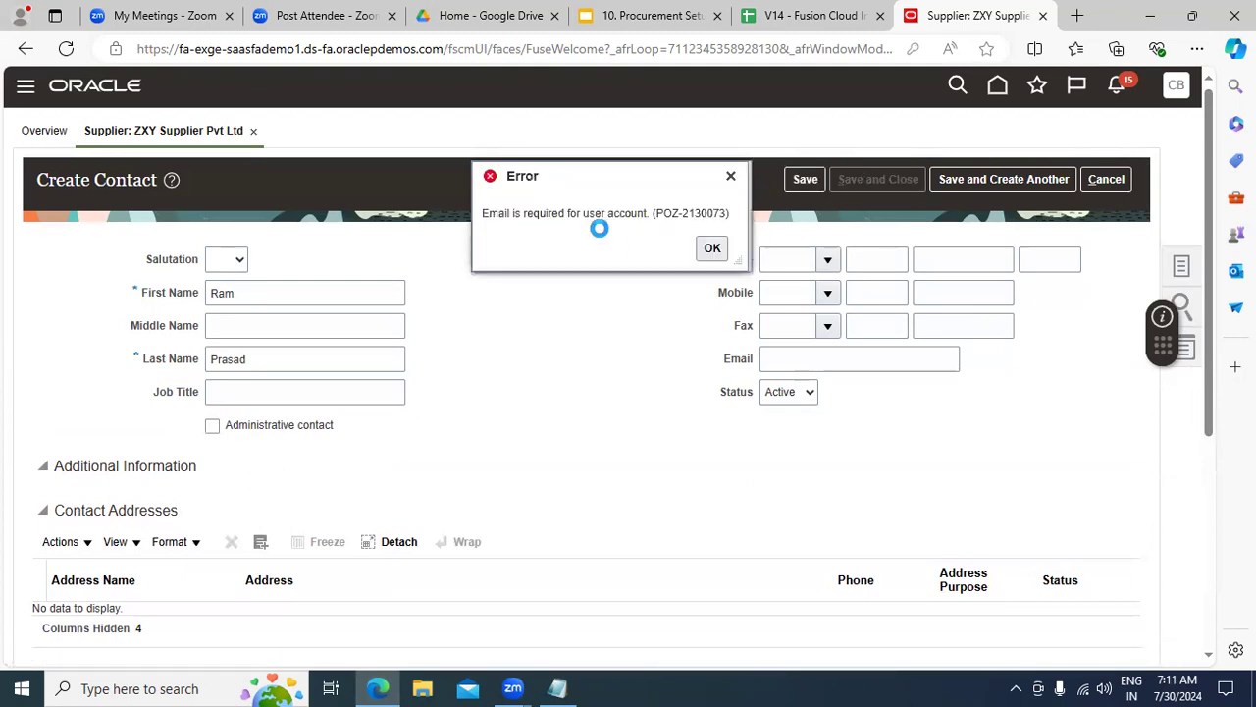
pyautogui.click(713, 251)
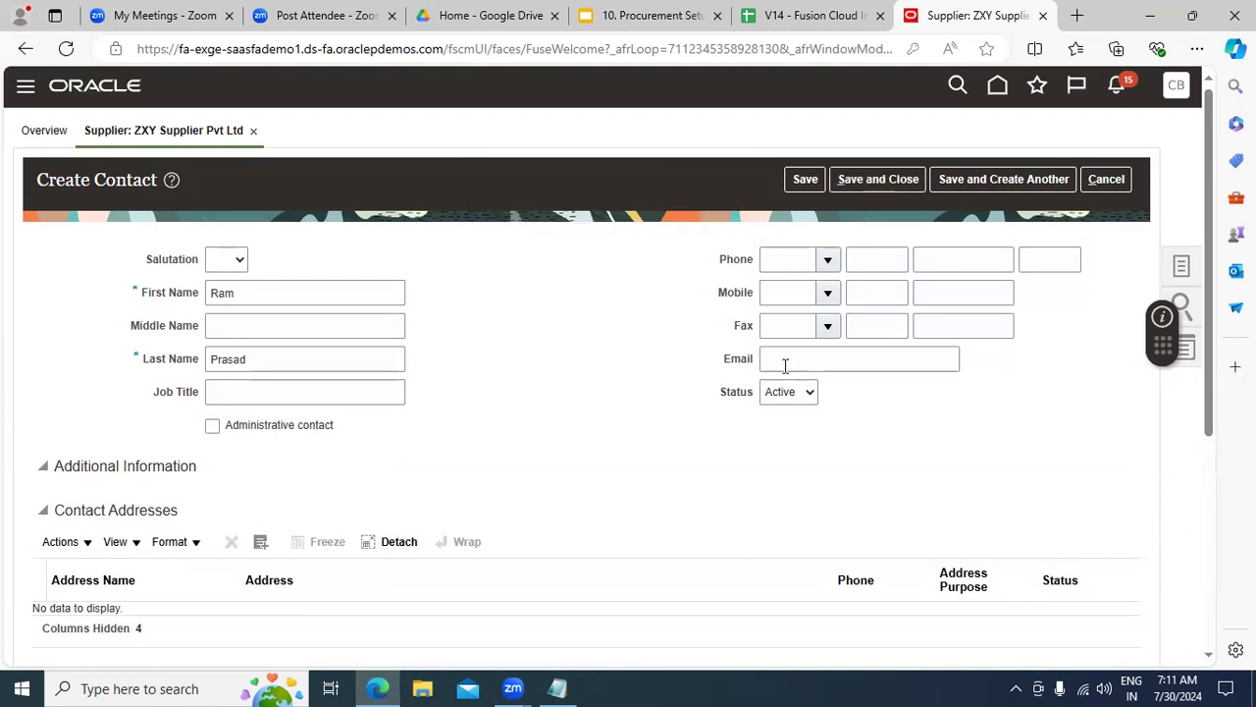
pyautogui.click(811, 365)
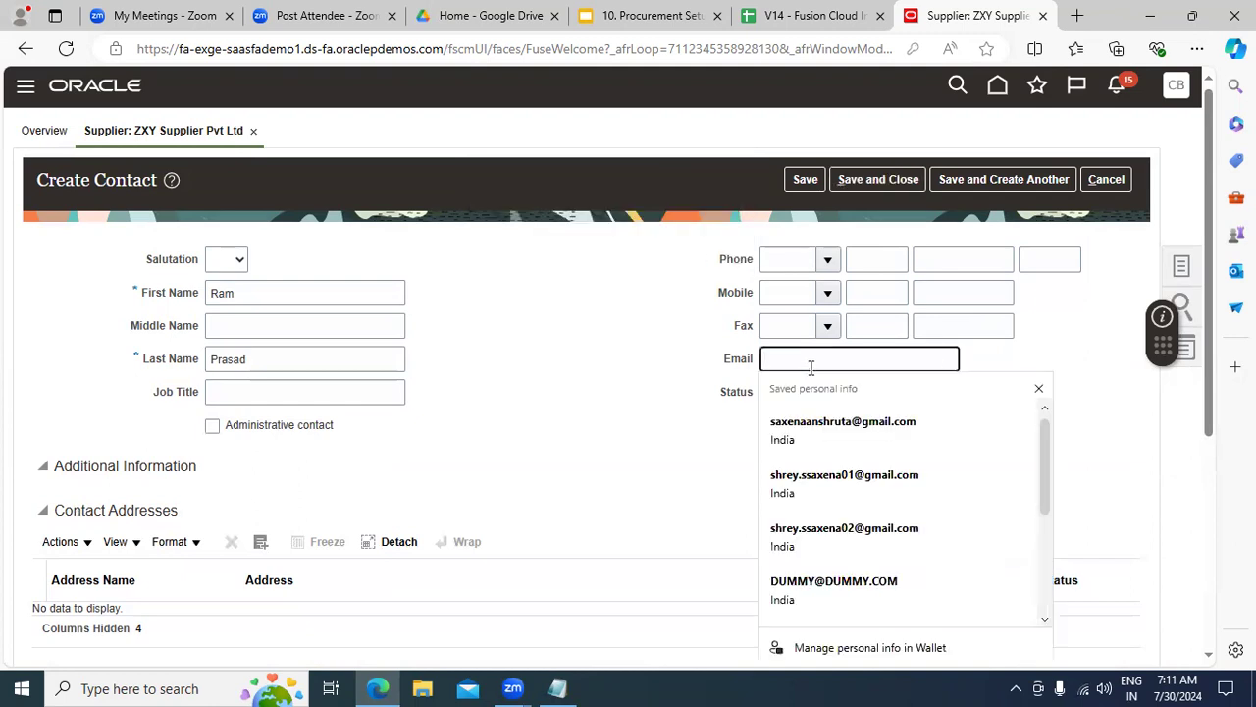
pyautogui.write('dumm')
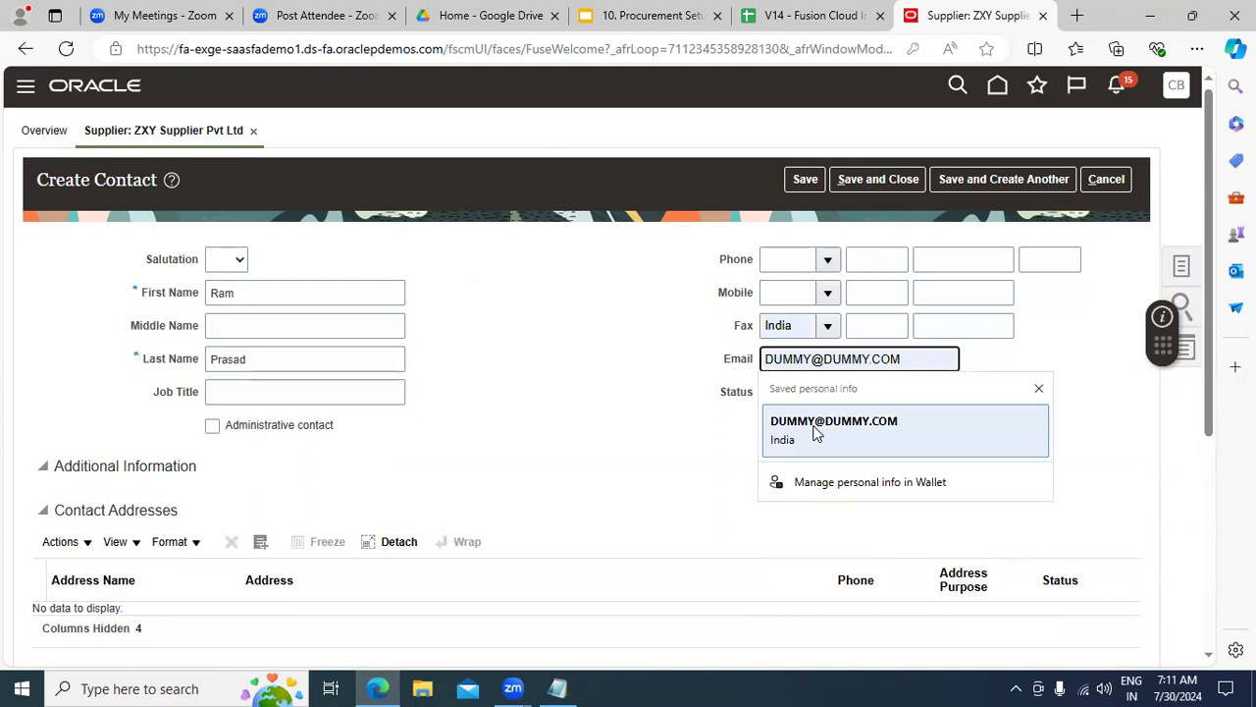
pyautogui.click(819, 424)
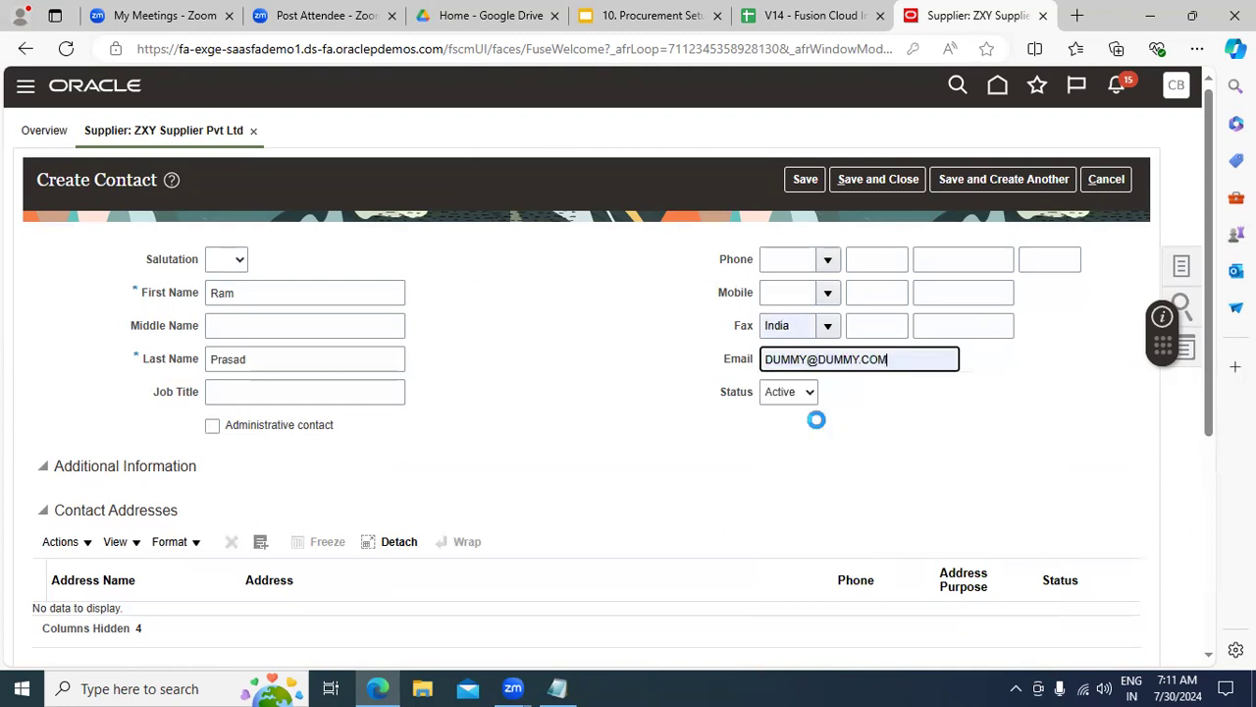
# Step: Clear the invalid fax country India and save and close the contact
pyautogui.click(795, 326)
pyautogui.moveTo(794, 327); pyautogui.dragTo(727, 332)
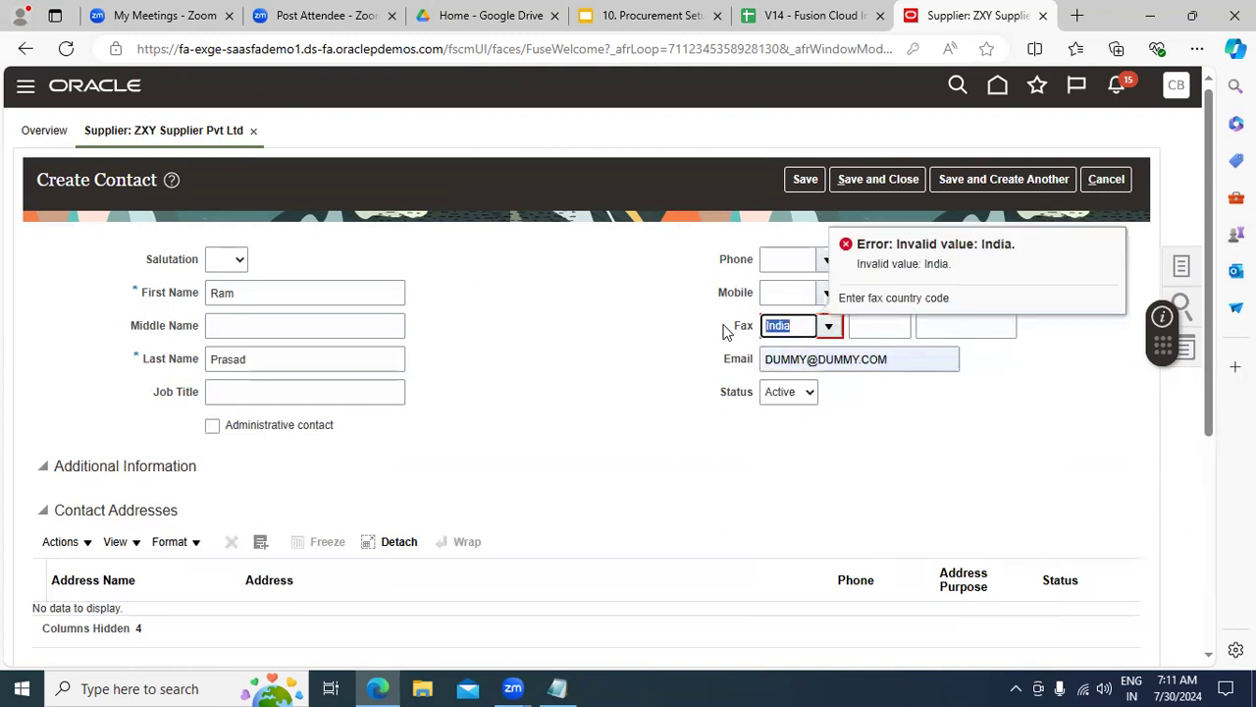
pyautogui.press('BackSpace')
pyautogui.click(802, 180)
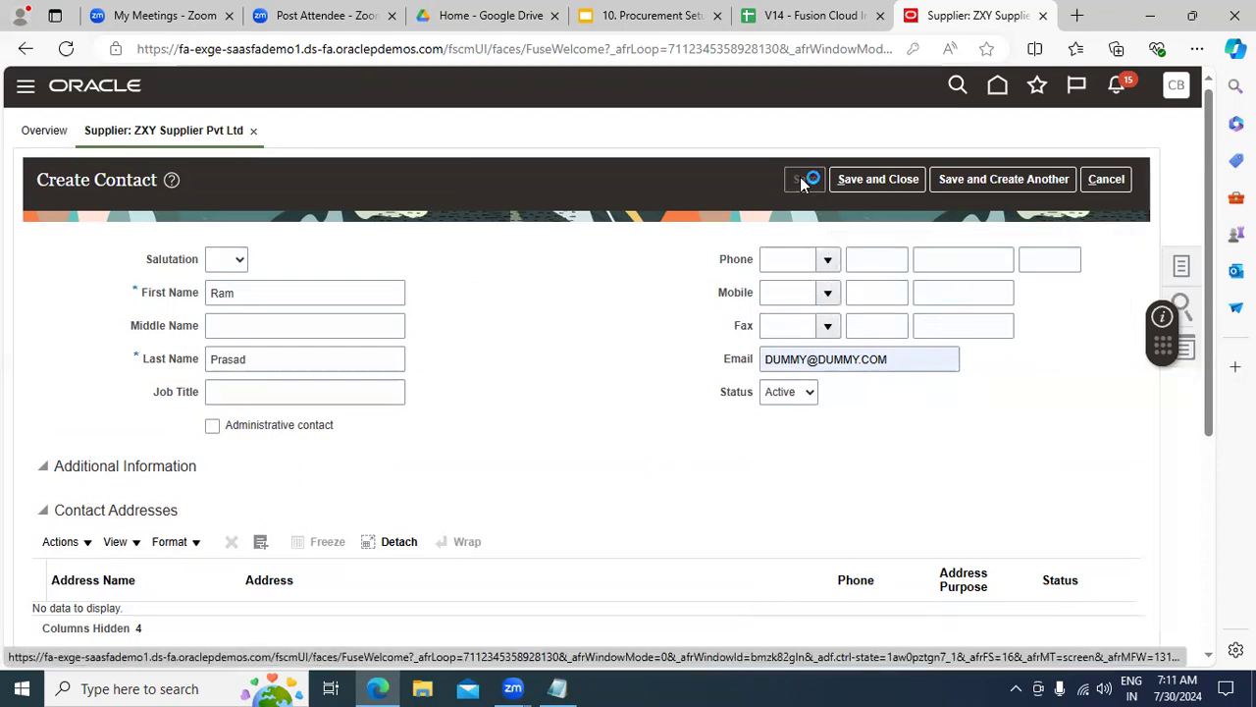
pyautogui.click(869, 182)
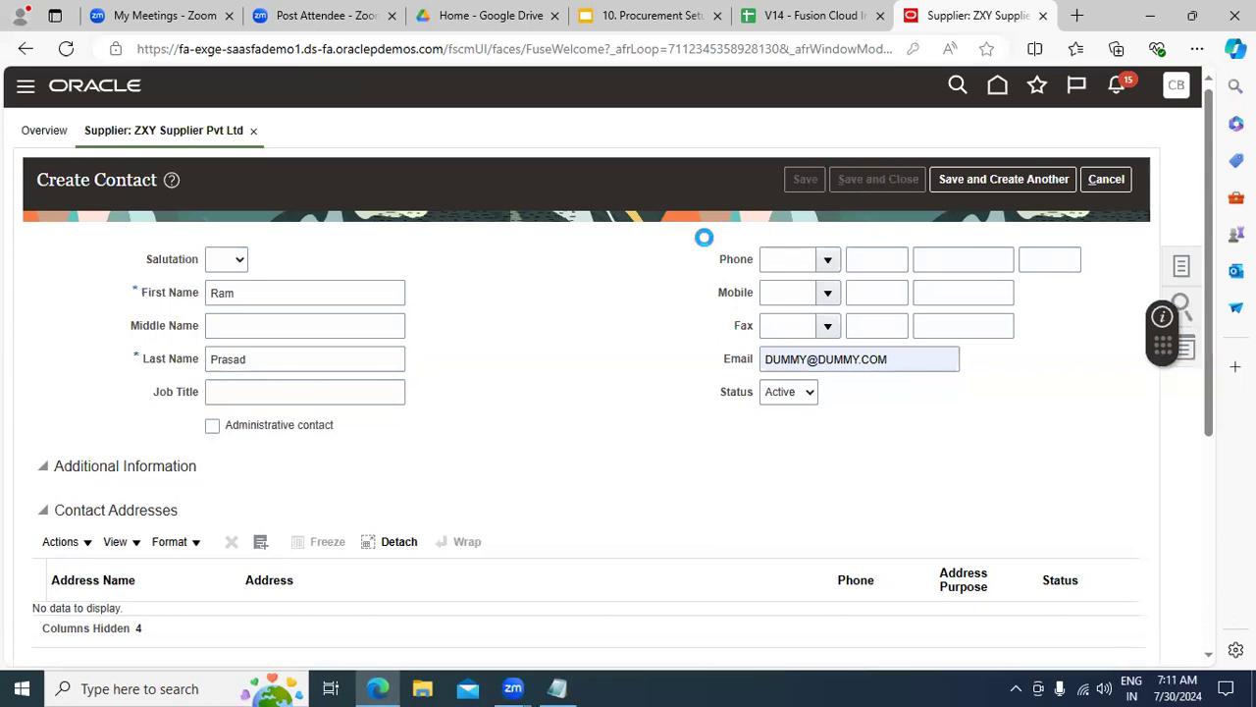